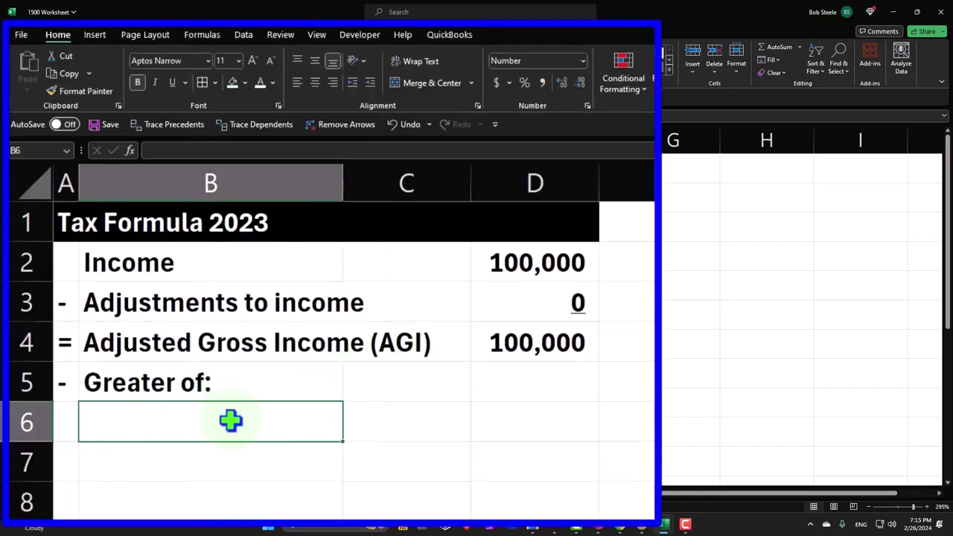
# Step: Enter 'Itemized Deductions' in B6 and 'Standard Deductions (*)' in B7
pyautogui.write('Itemized')
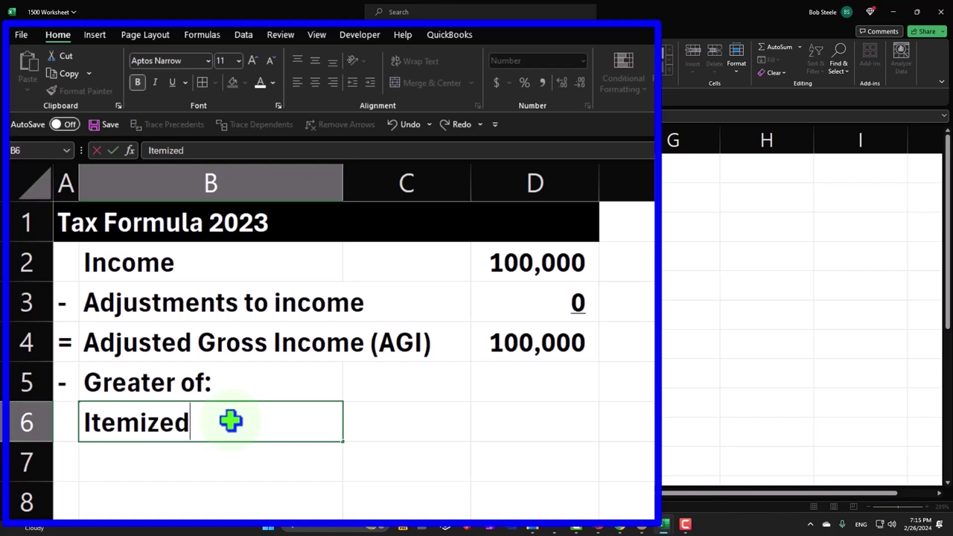
pyautogui.write(' Deductions')
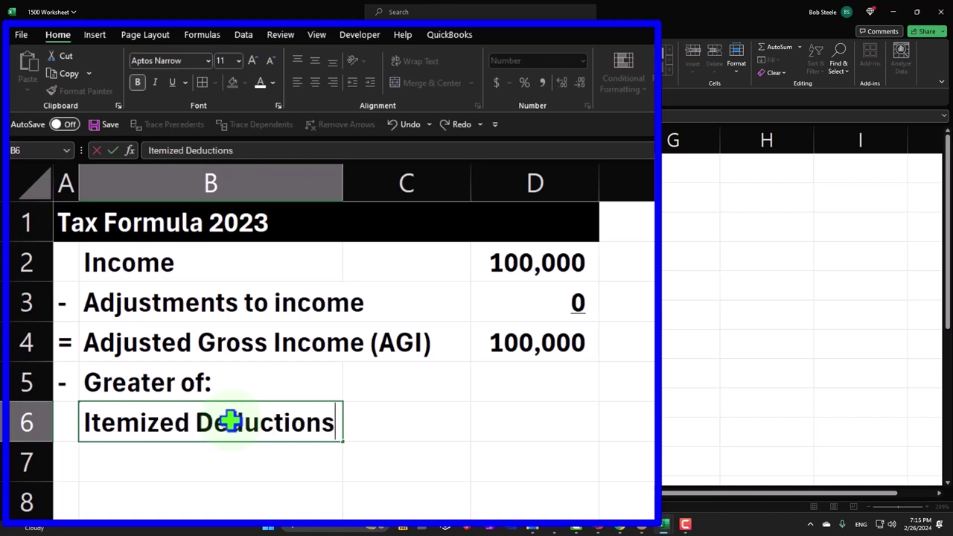
pyautogui.press('Tab')
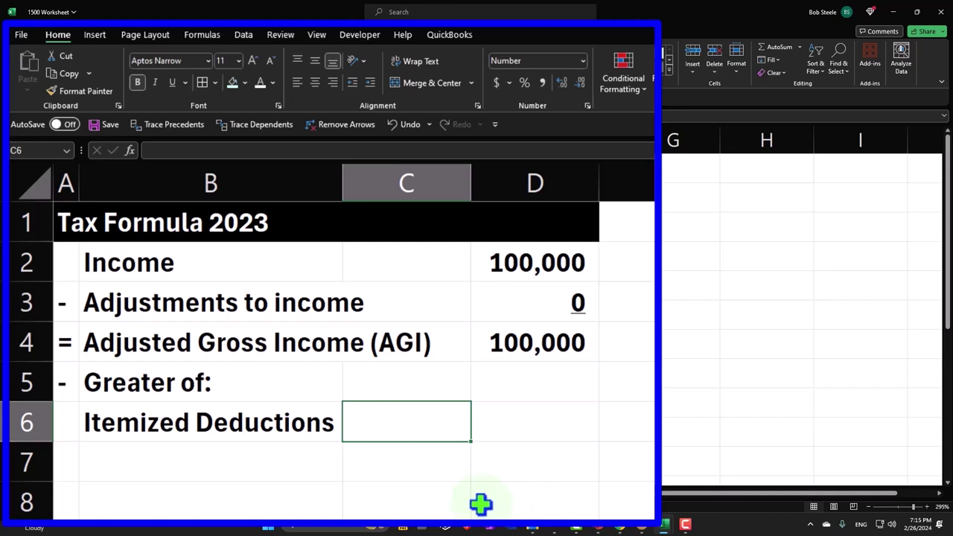
pyautogui.click(224, 455)
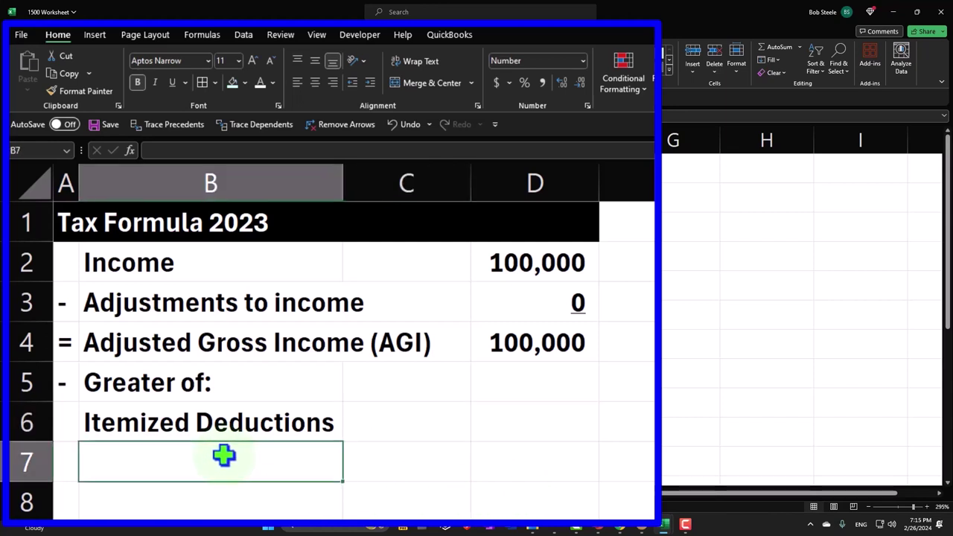
pyautogui.write('St')
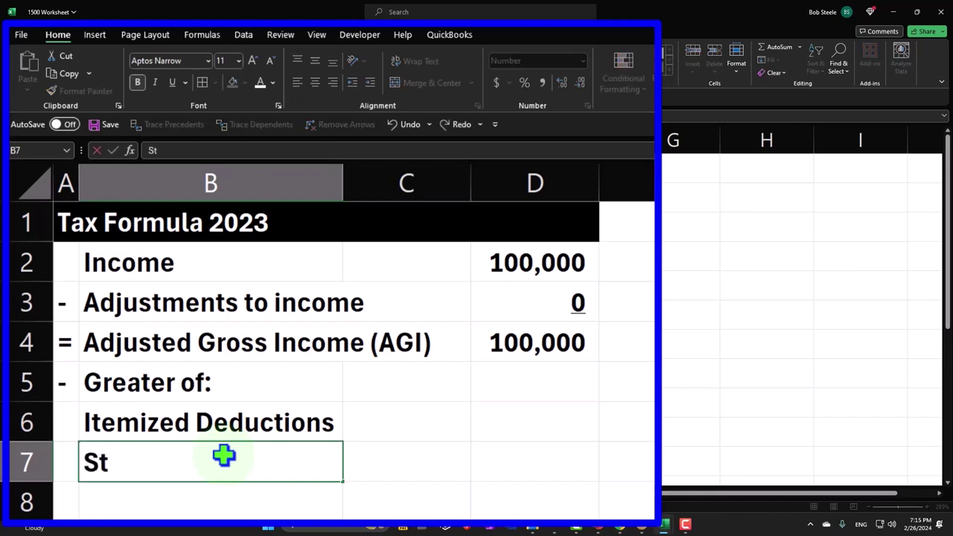
pyautogui.write('andard D')
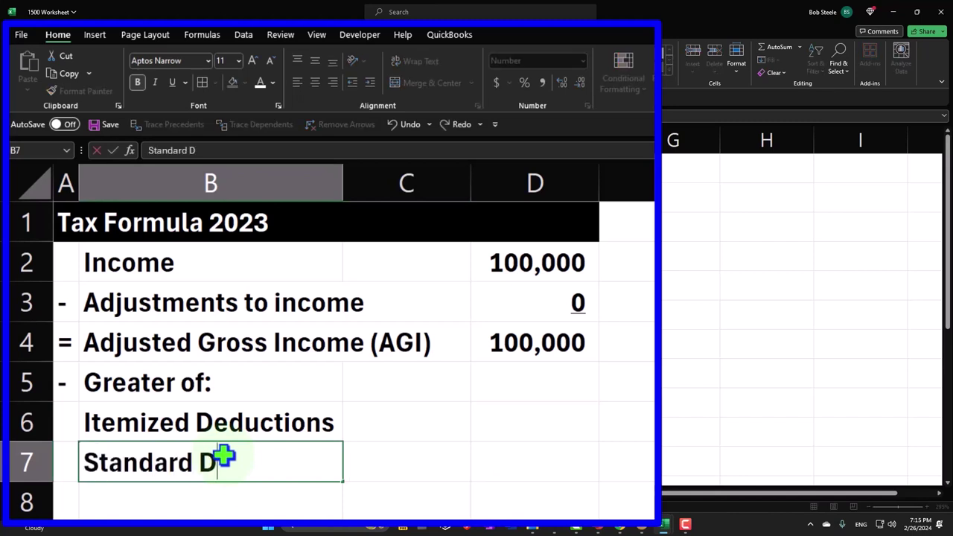
pyautogui.write('eductions')
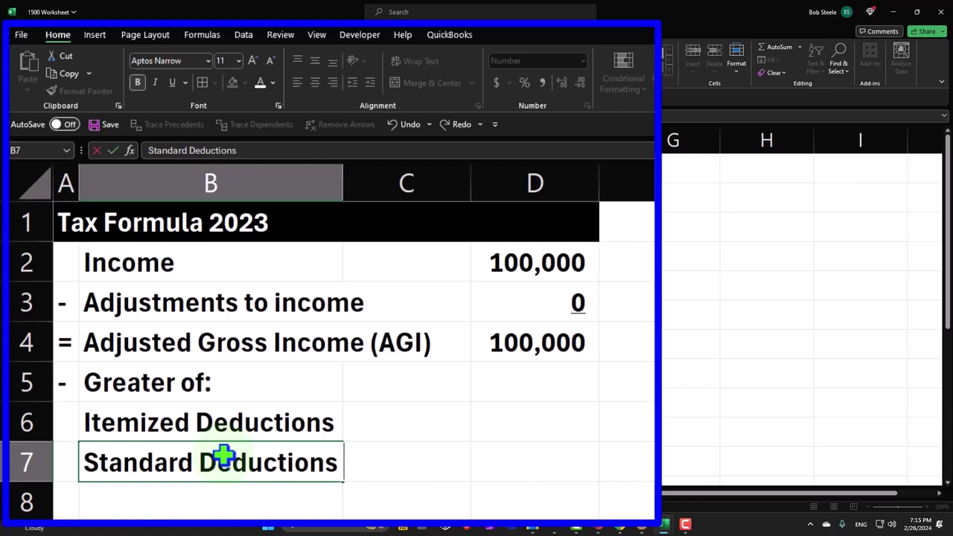
pyautogui.write(' (*)')
pyautogui.press('Return')
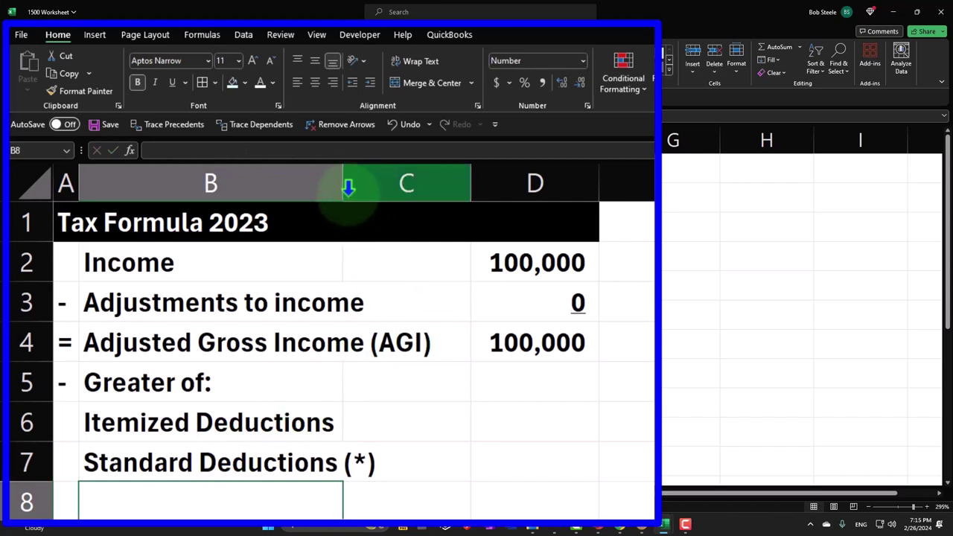
# Step: Apply Increase Indent to the B6:B7 deduction labels and widen column B twice
pyautogui.moveTo(344, 187); pyautogui.dragTo(379, 192)
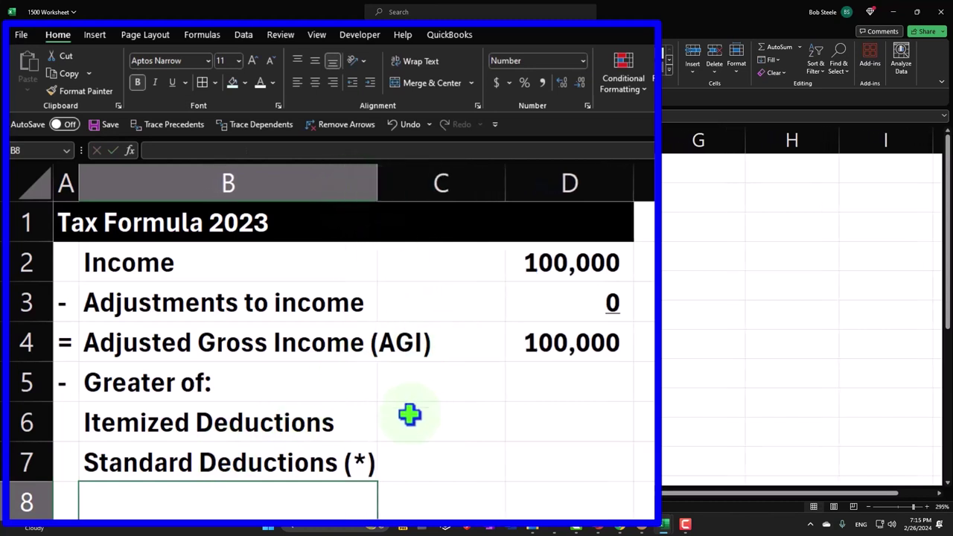
pyautogui.moveTo(270, 425); pyautogui.dragTo(266, 448)
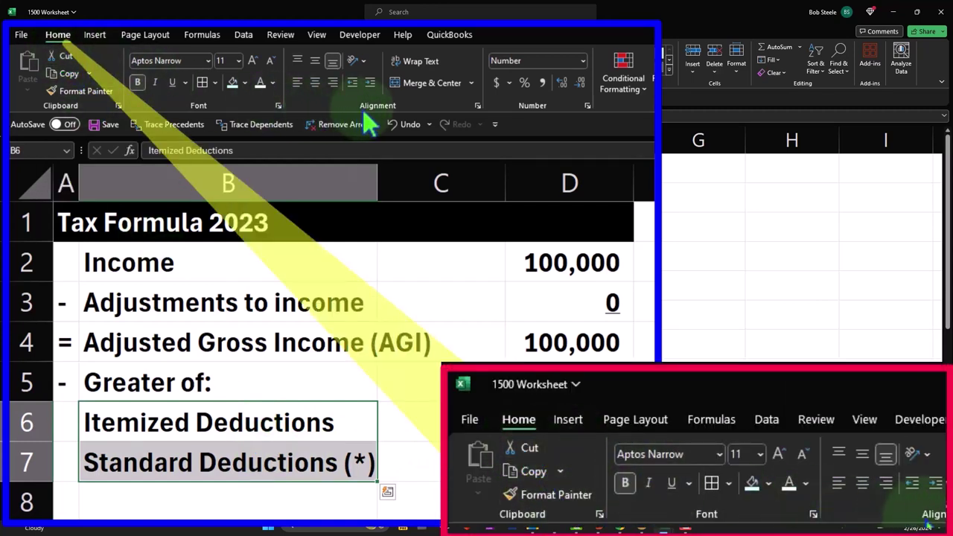
pyautogui.click(370, 82)
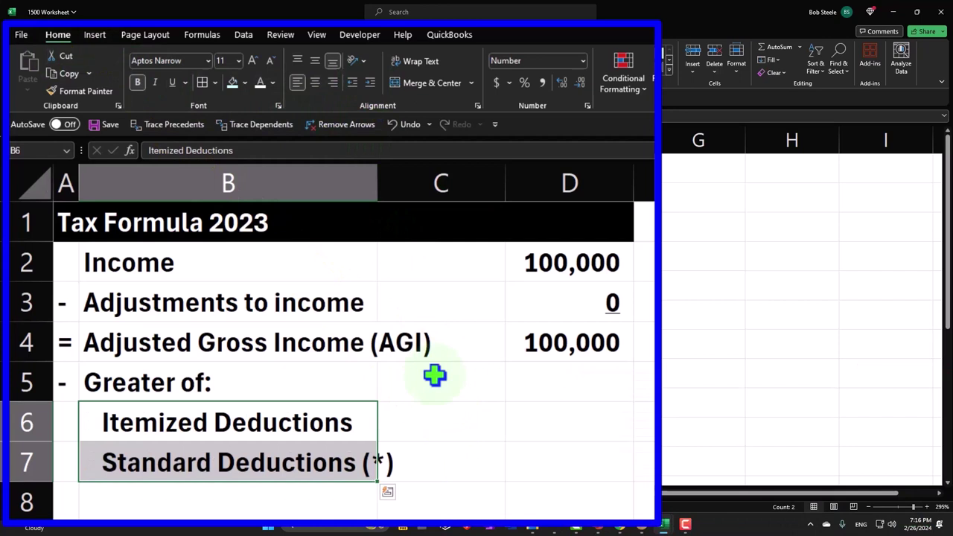
pyautogui.moveTo(377, 181); pyautogui.dragTo(396, 183)
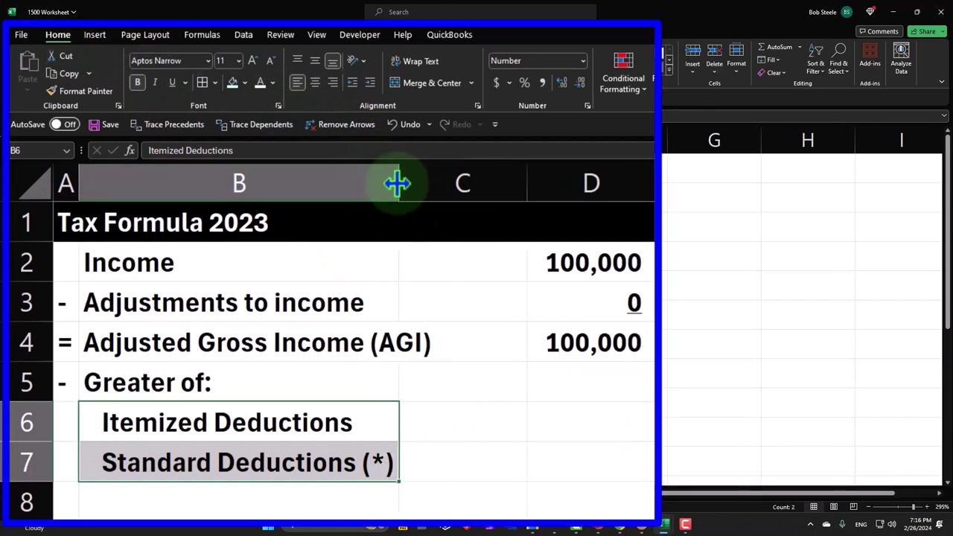
pyautogui.click(445, 433)
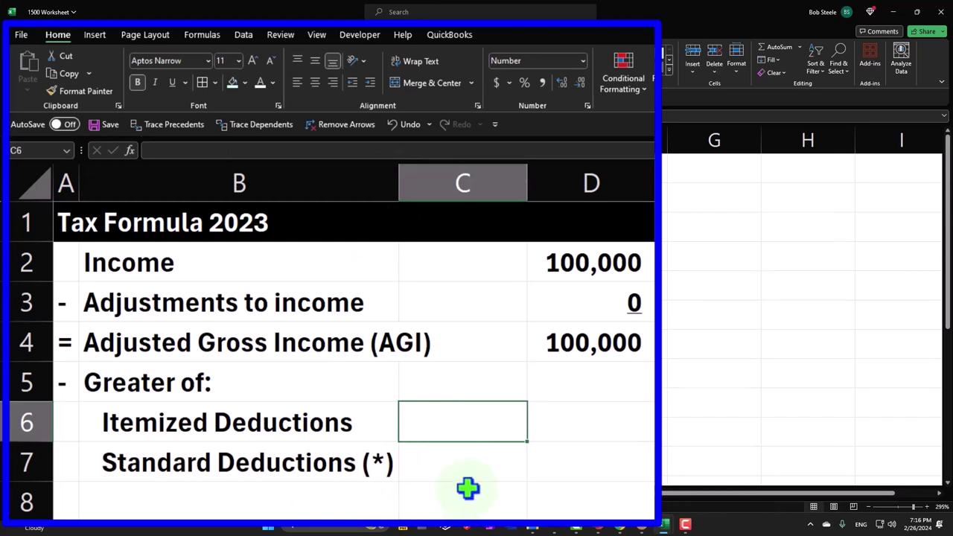
# Step: Enter 0 as the itemized deductions amount in C6, then switch to Lacerte's Form 1040
pyautogui.write('0')
pyautogui.press('Return')
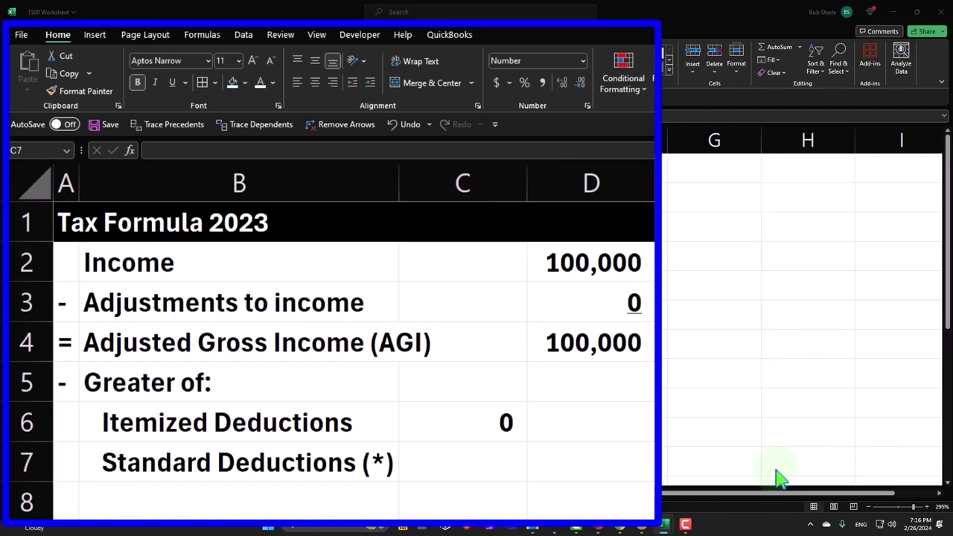
pyautogui.click(641, 524)
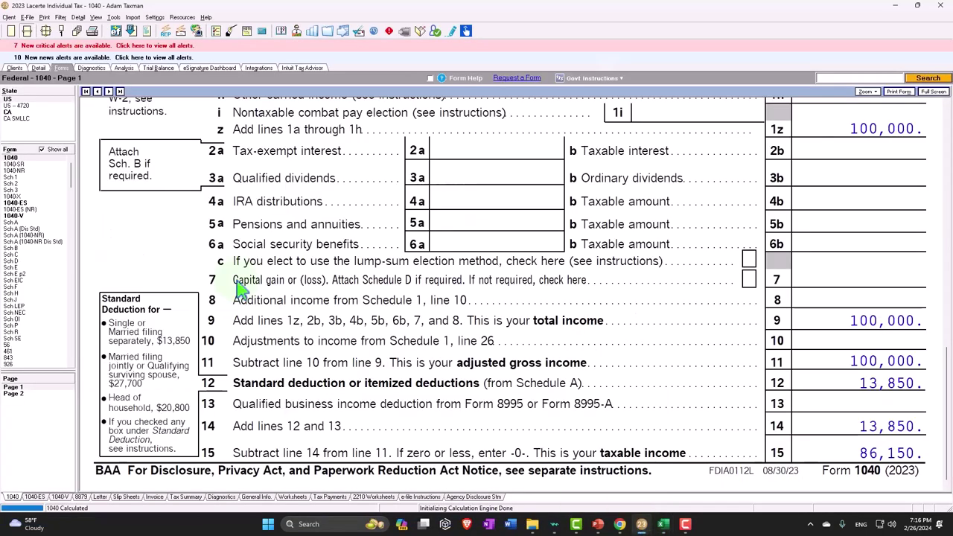
# Step: Check the Form 1040 Standard Deduction box amounts, then return to the Excel 1500 Worksheet
pyautogui.scroll(-1, 202, 267)
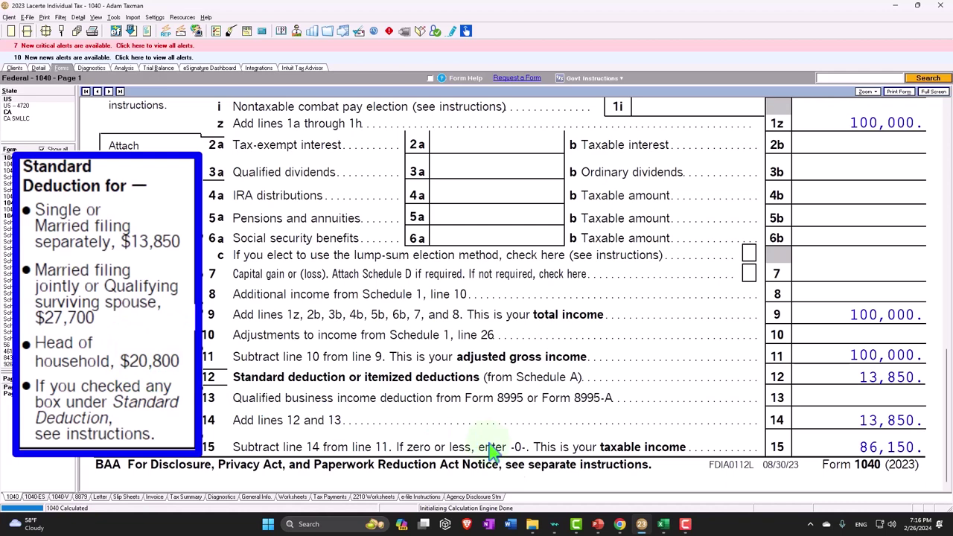
pyautogui.moveTo(665, 525)
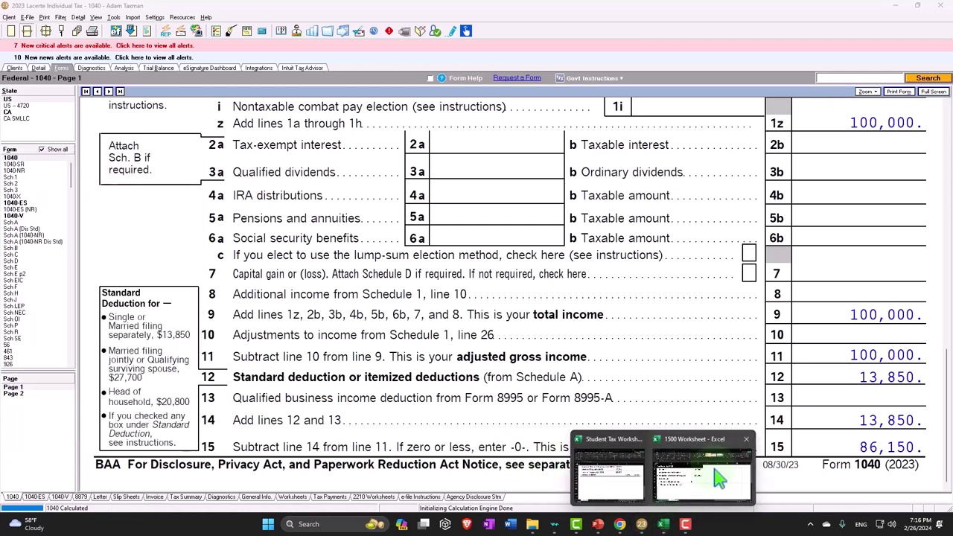
pyautogui.click(838, 488)
pyautogui.click(300, 402)
pyautogui.scroll(-2, 301, 402)
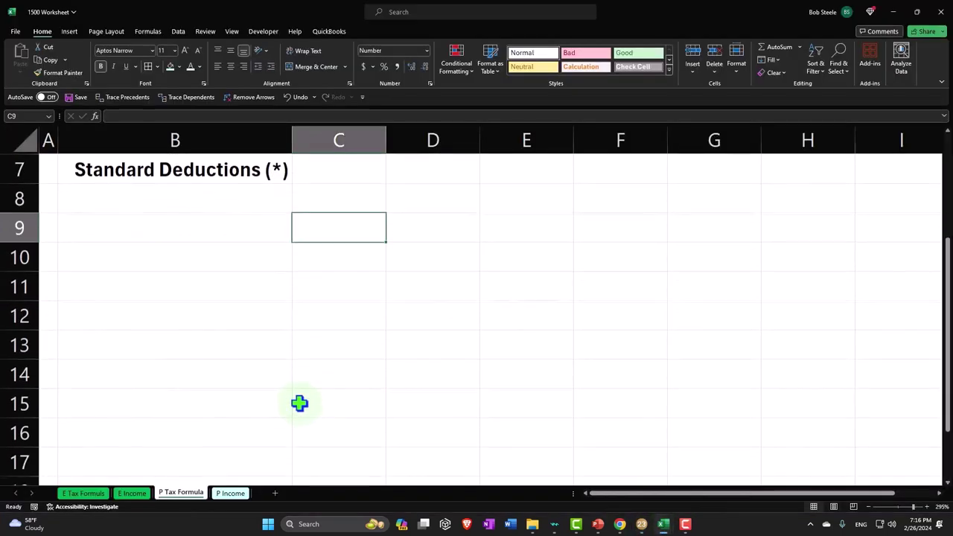
pyautogui.scroll(-1, 273, 404)
pyautogui.click(117, 404)
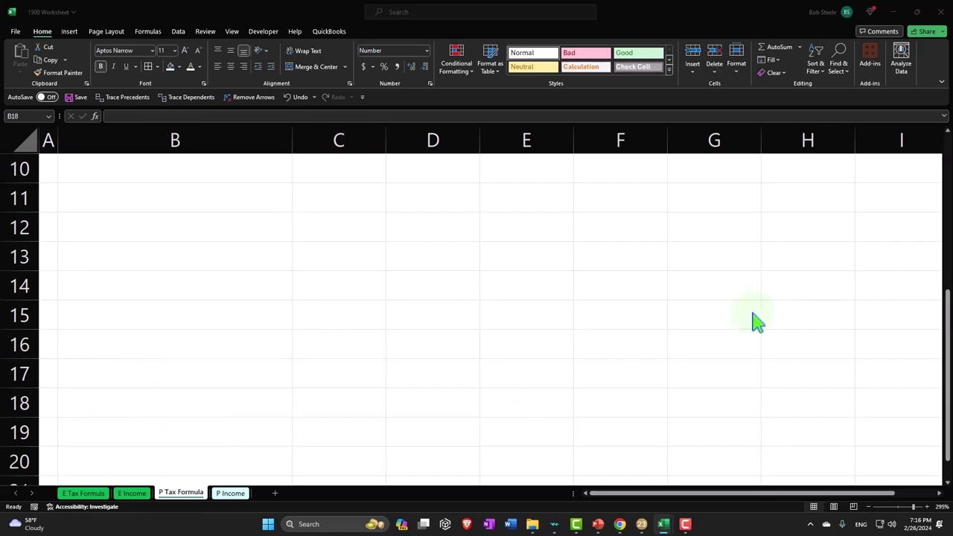
pyautogui.click(113, 436)
pyautogui.scroll(-2, 113, 436)
pyautogui.click(115, 316)
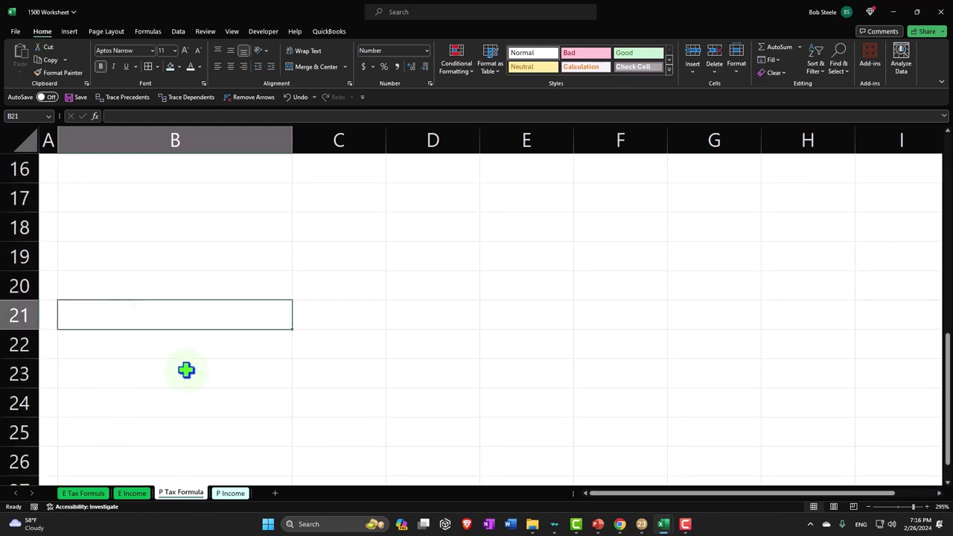
# Step: Add a 'Standard Deductions:' heading in B21 and 'Sangle or Married Filing Separate (MFS)' in B22
pyautogui.write('Stand')
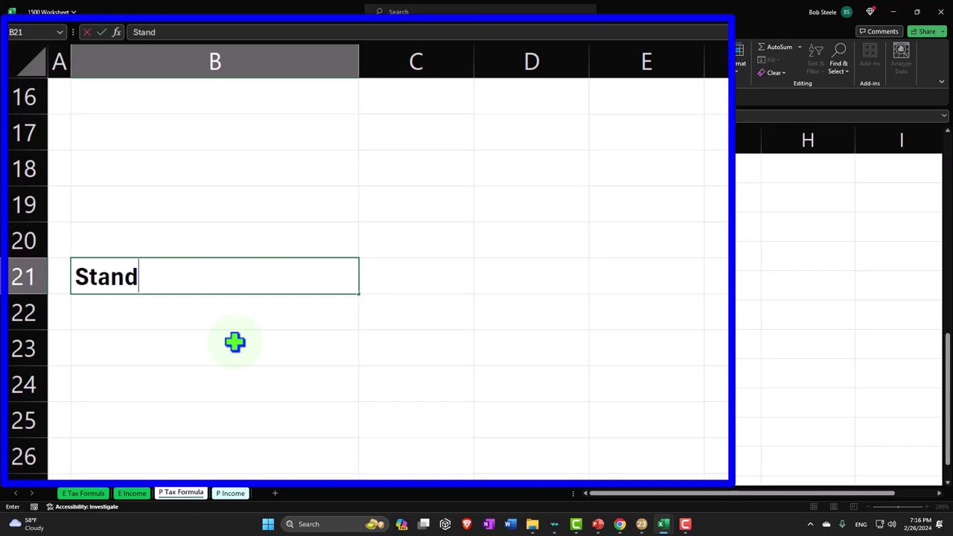
pyautogui.write('ard Deductions:')
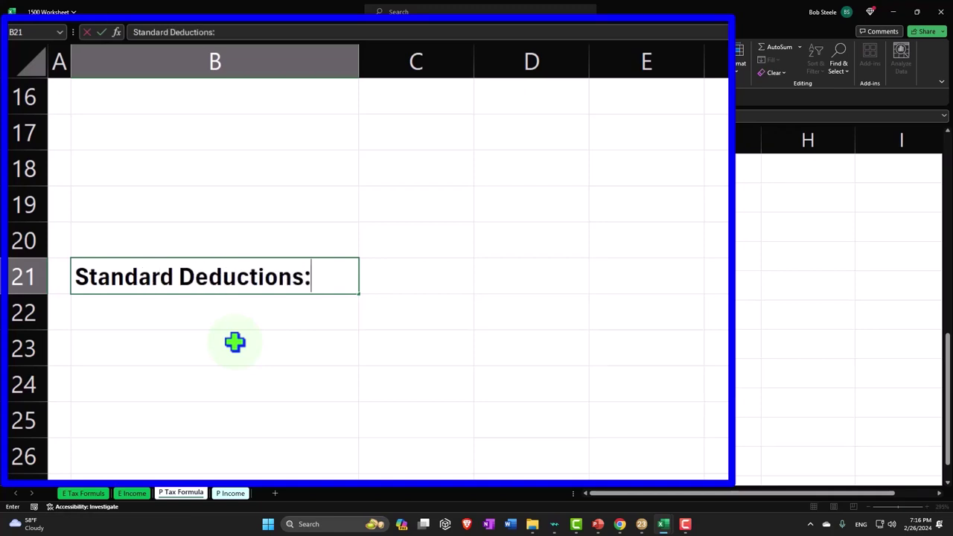
pyautogui.press('Return')
pyautogui.write('S')
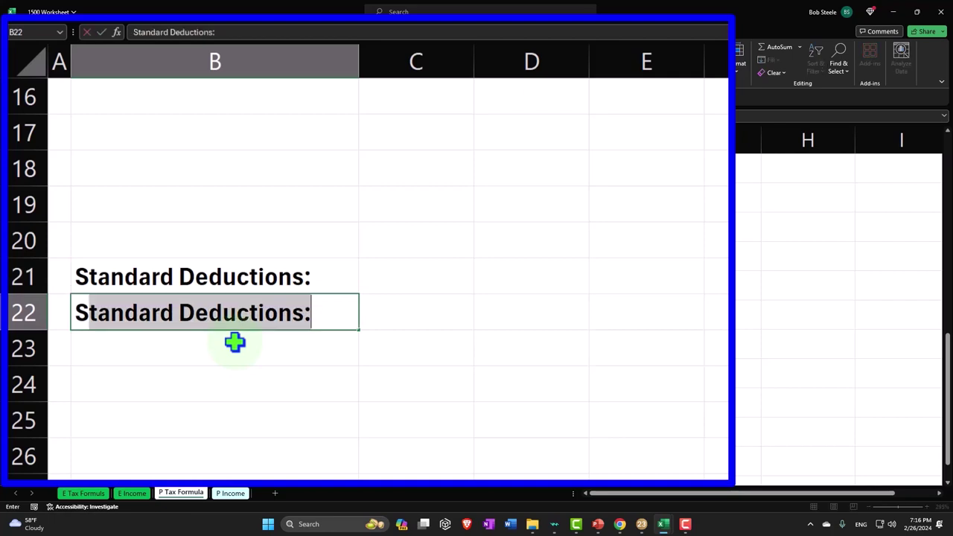
pyautogui.write('angle or ')
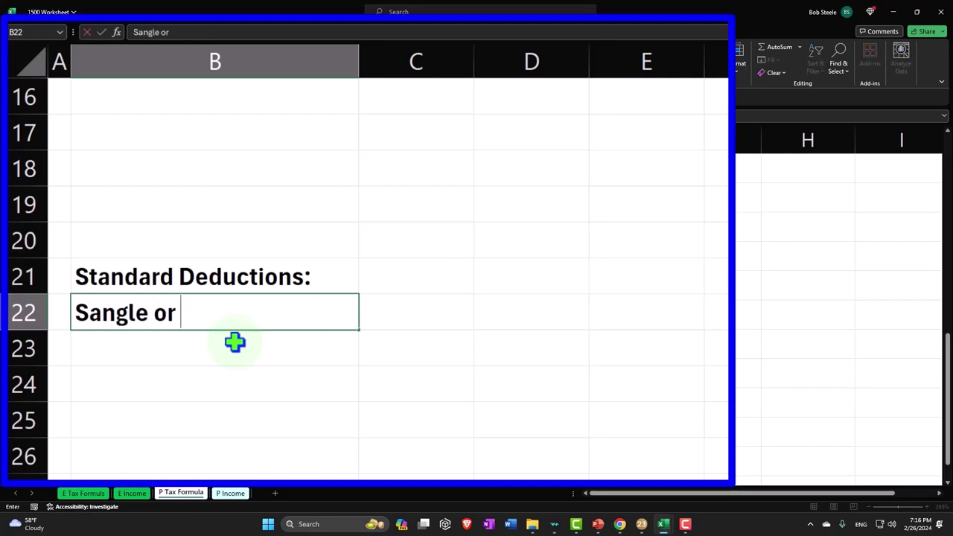
pyautogui.write('Married Fili')
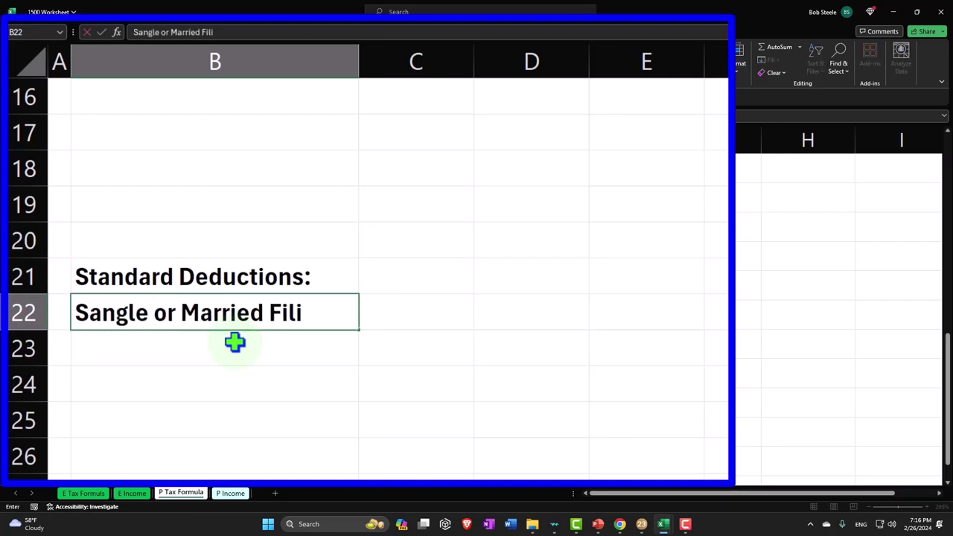
pyautogui.write('ng Separate')
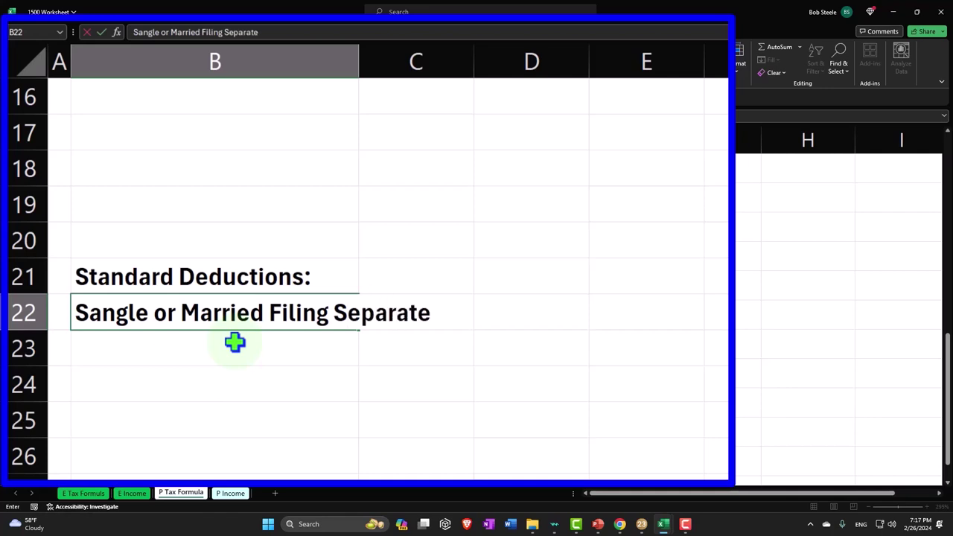
pyautogui.write(' (M')
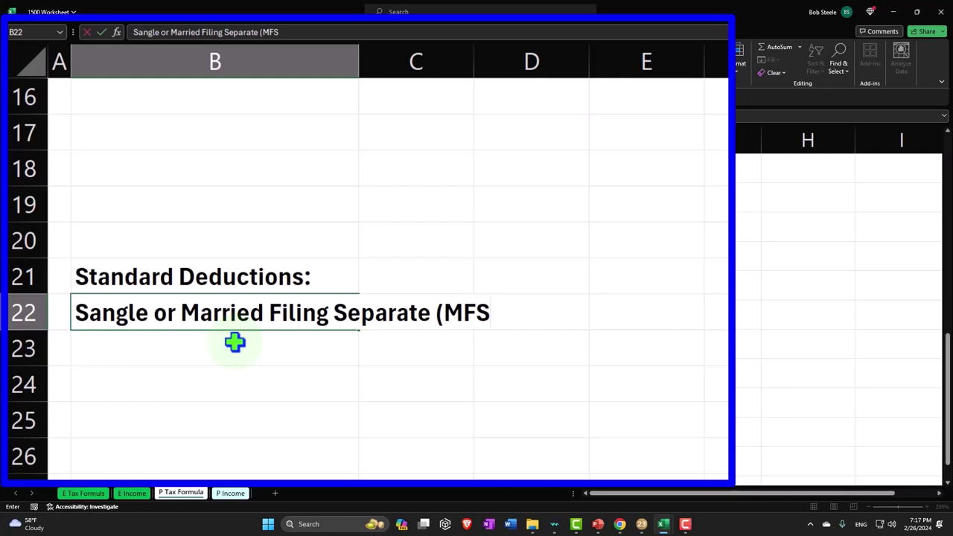
pyautogui.write('FS')
pyautogui.press('Return')
pyautogui.click(328, 309)
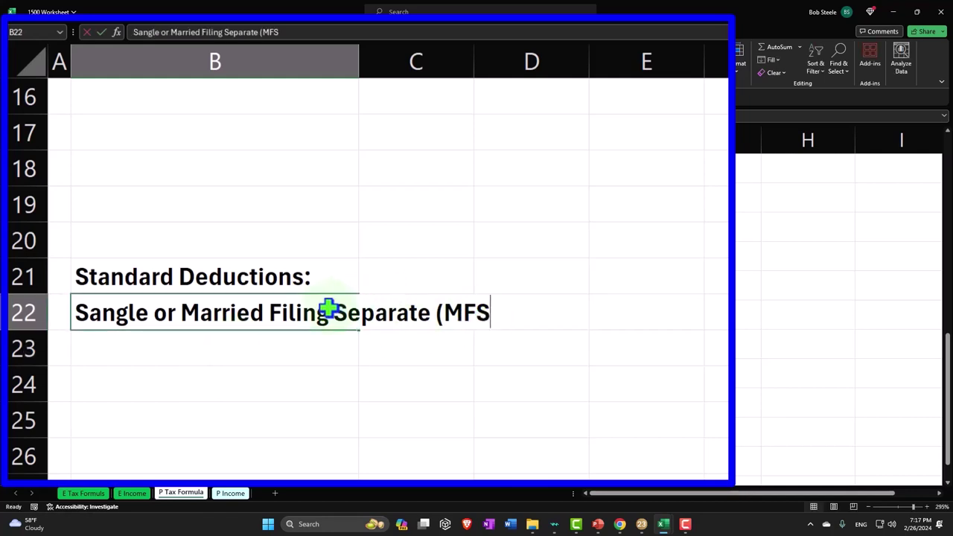
pyautogui.doubleClick(328, 309)
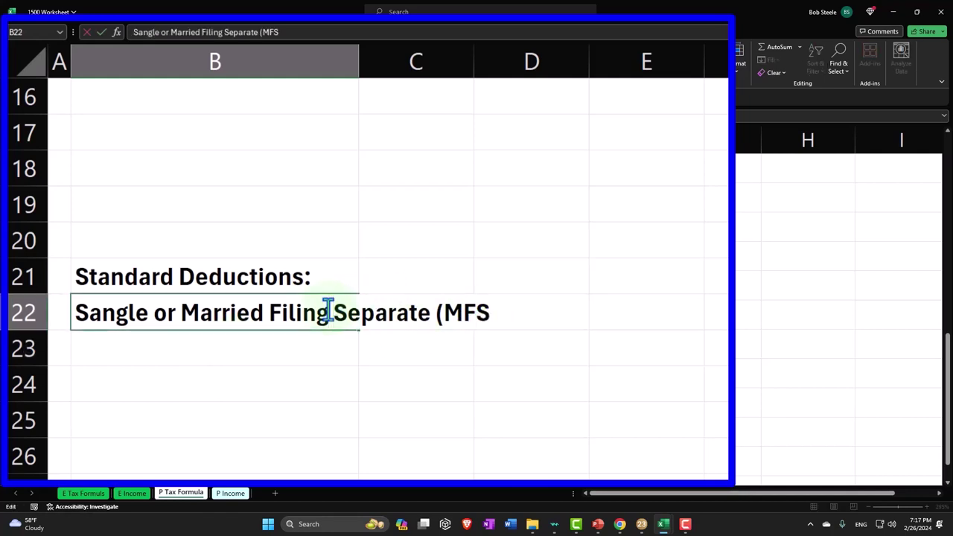
pyautogui.press('Return')
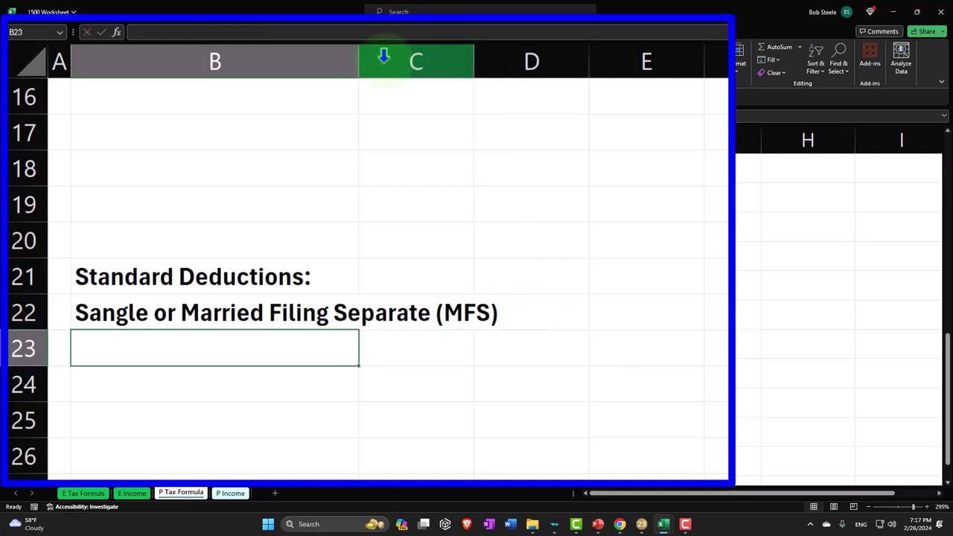
# Step: Widen column B and enter 1380 as the MFS amount in D22, briefly checking Lacerte
pyautogui.moveTo(358, 61); pyautogui.dragTo(385, 61)
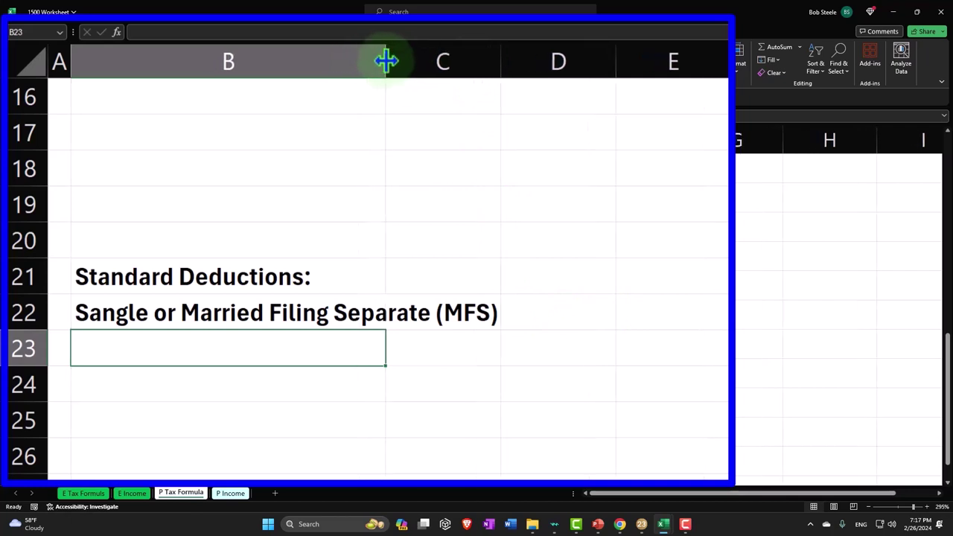
pyautogui.click(566, 315)
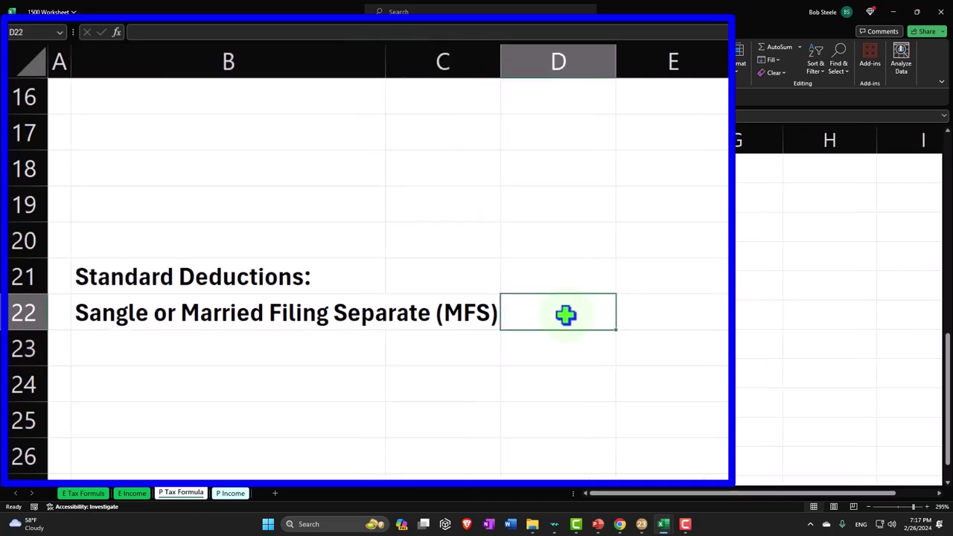
pyautogui.write('1380')
pyautogui.press('Return')
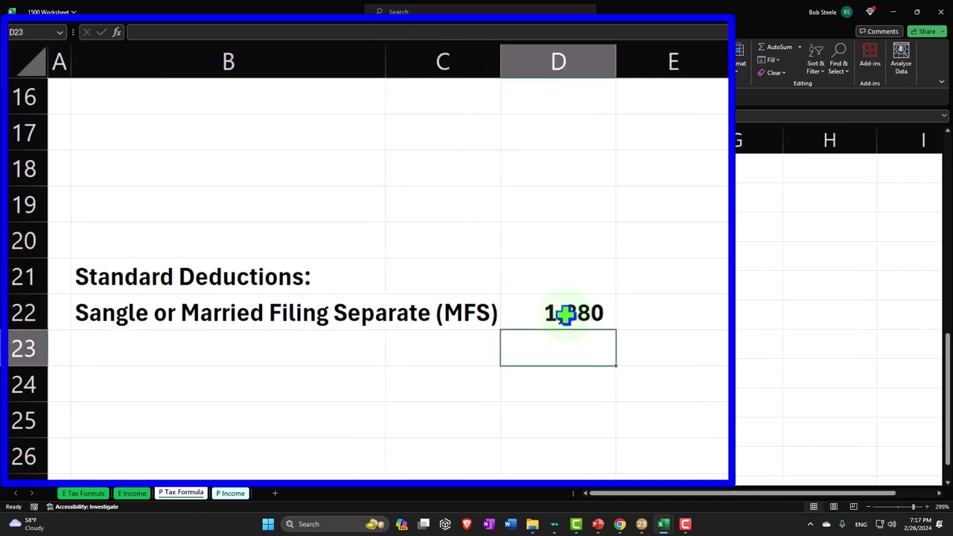
pyautogui.click(641, 524)
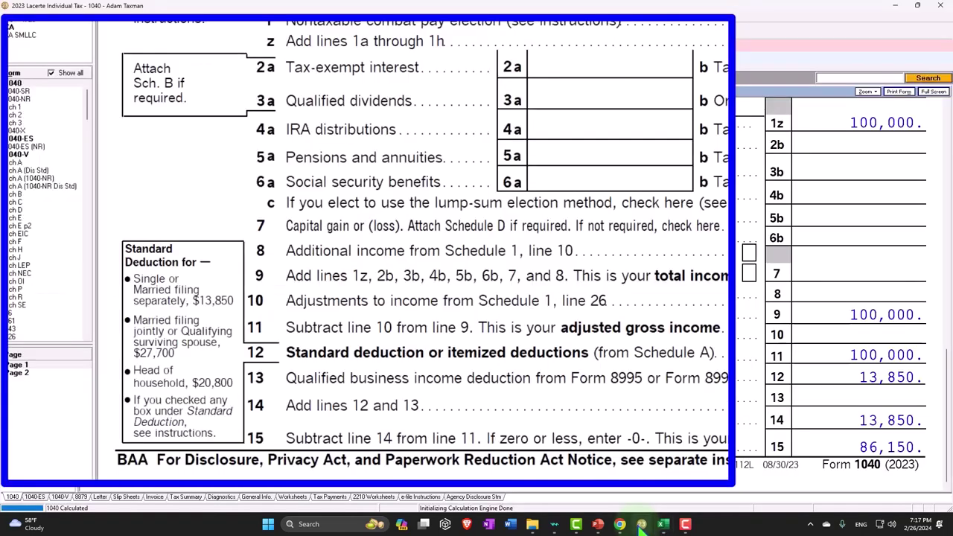
pyautogui.click(896, 6)
pyautogui.click(171, 345)
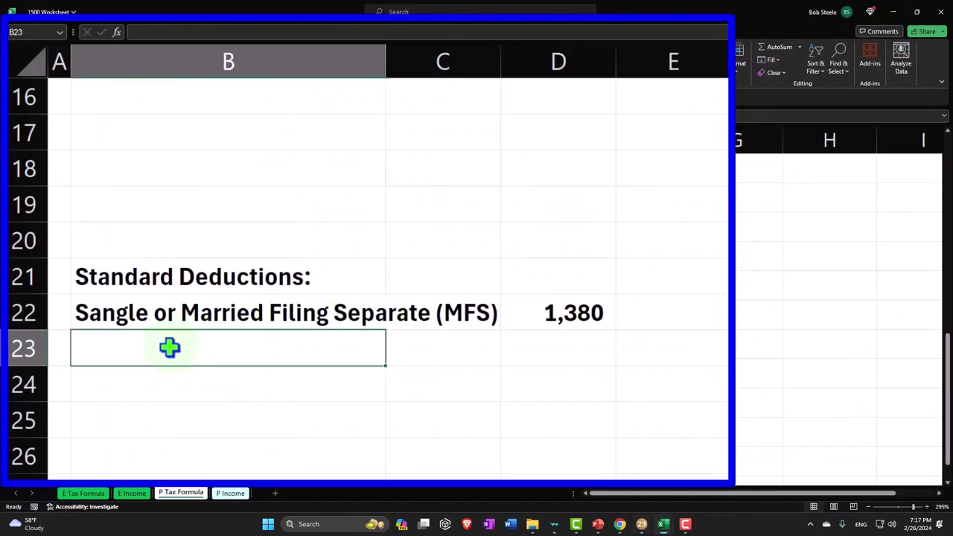
# Step: Label B23 'Married Filing Joint (MFJ)' and point its amount cell at D22
pyautogui.write('Head')
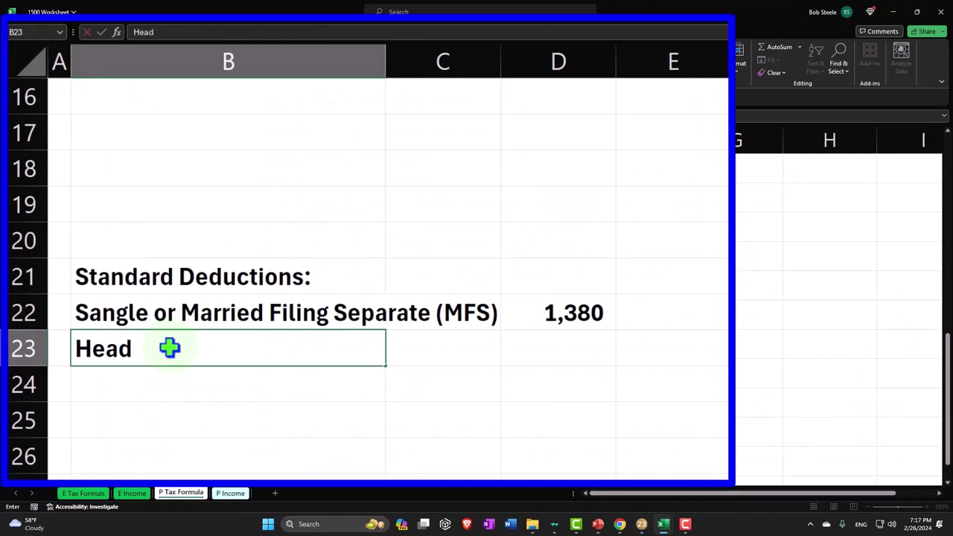
pyautogui.press('BackSpace')
pyautogui.press('BackSpace')
pyautogui.press('BackSpace')
pyautogui.press('BackSpace')
pyautogui.write('Marrie')
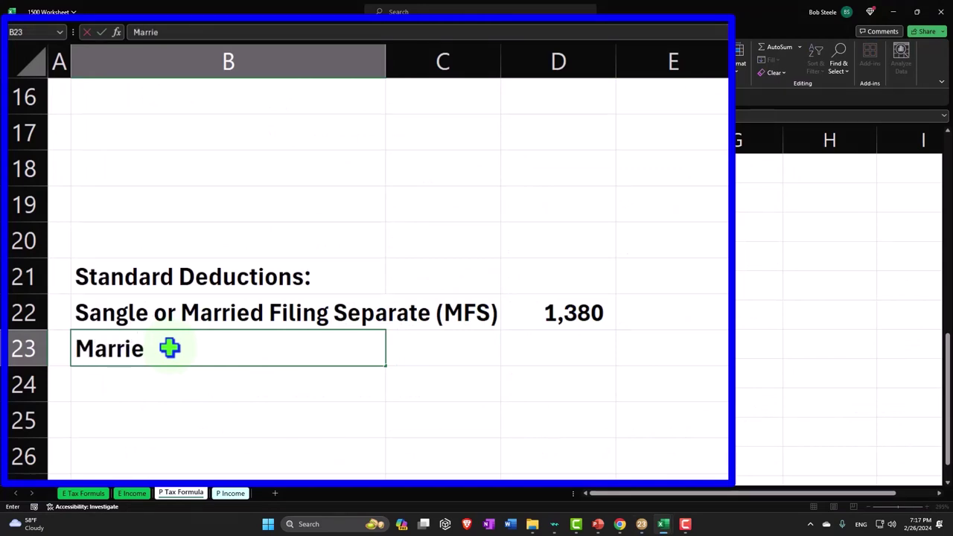
pyautogui.write('d Filing ')
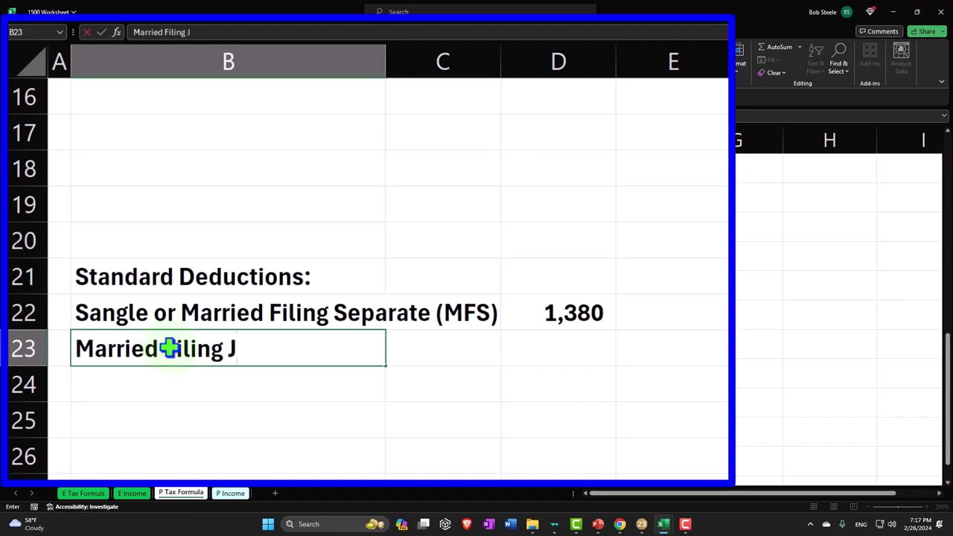
pyautogui.write('Joint')
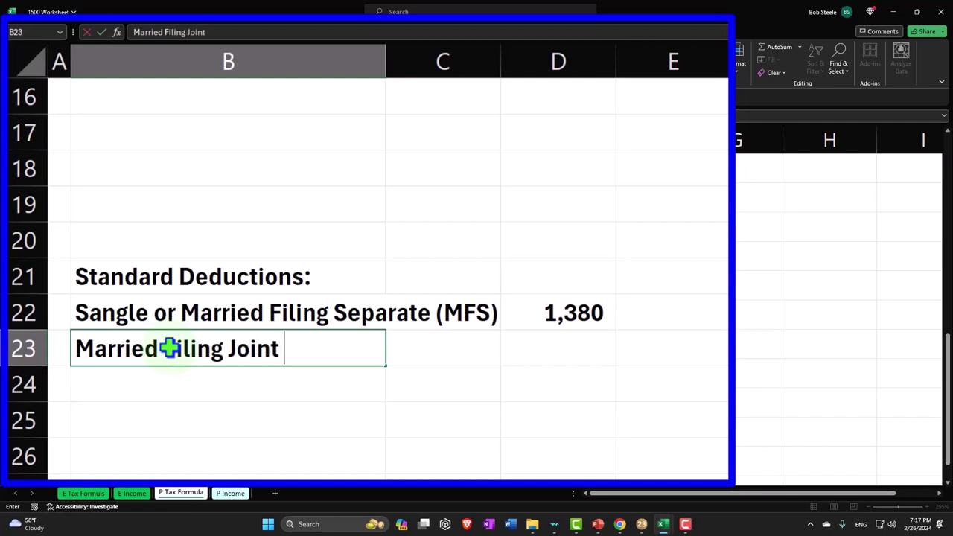
pyautogui.write(' (M')
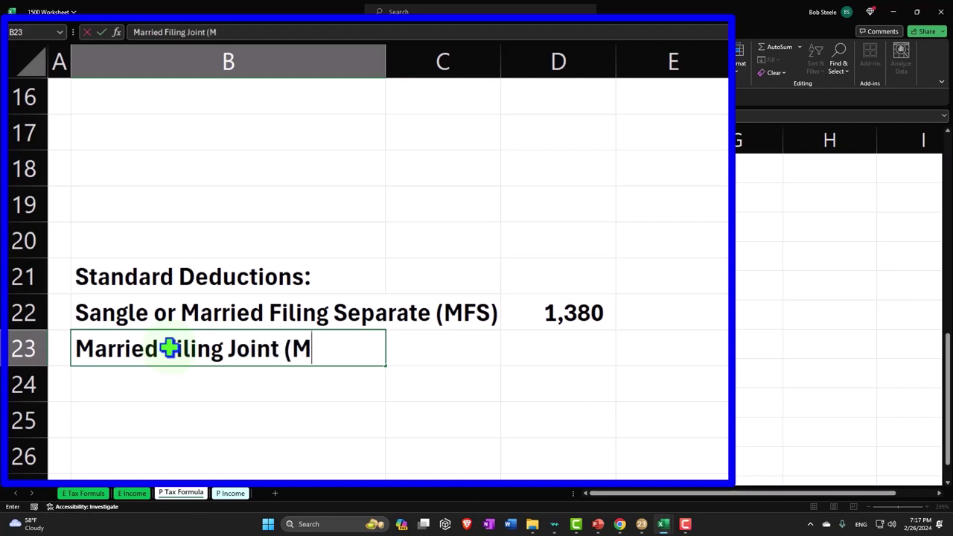
pyautogui.write('FJ)')
pyautogui.press('Right')
pyautogui.press('Right')
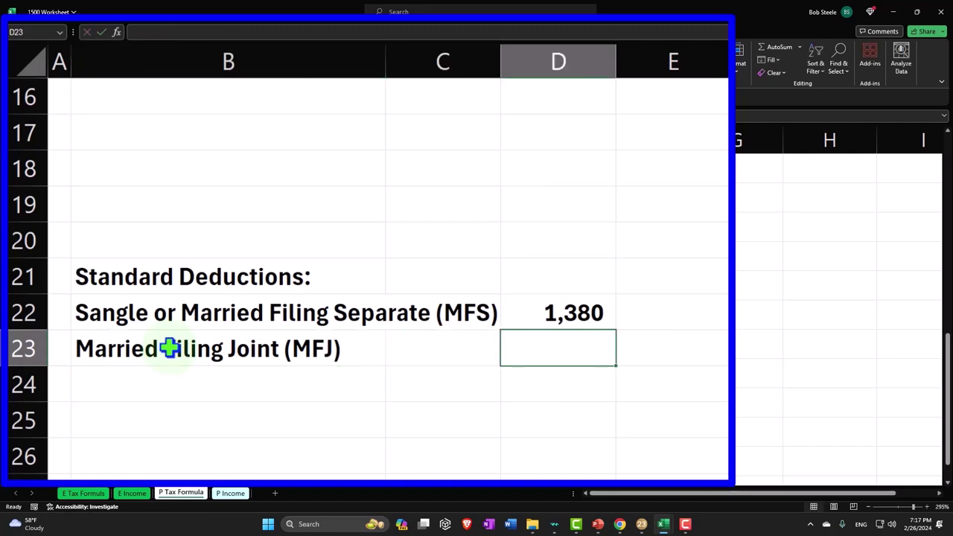
pyautogui.write('=')
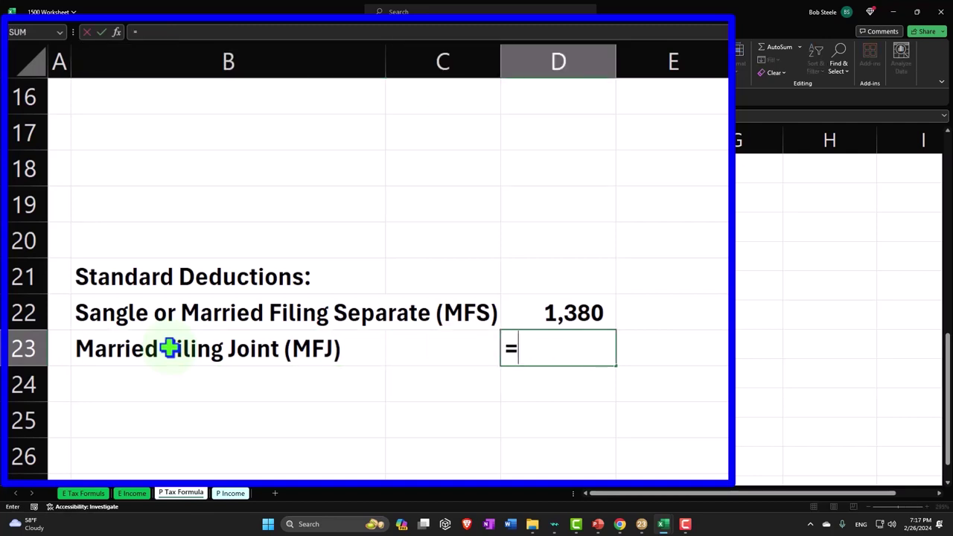
pyautogui.press('Up')
pyautogui.press('Return')
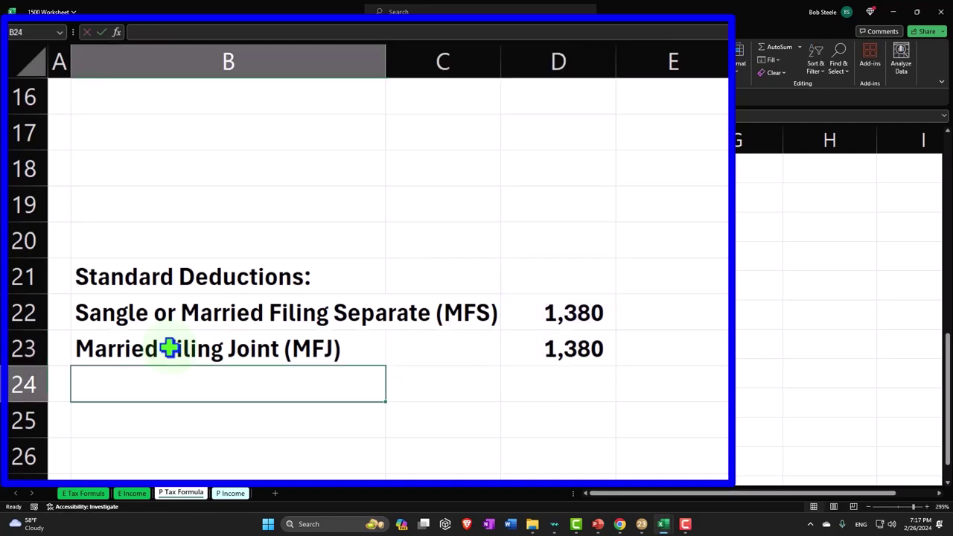
# Step: Correct the MFS amount to 13850 and set the MFJ amount to =D22*2 (27,700)
pyautogui.press('Up')
pyautogui.press('Up')
pyautogui.press('Right')
pyautogui.press('Right')
pyautogui.write('13850')
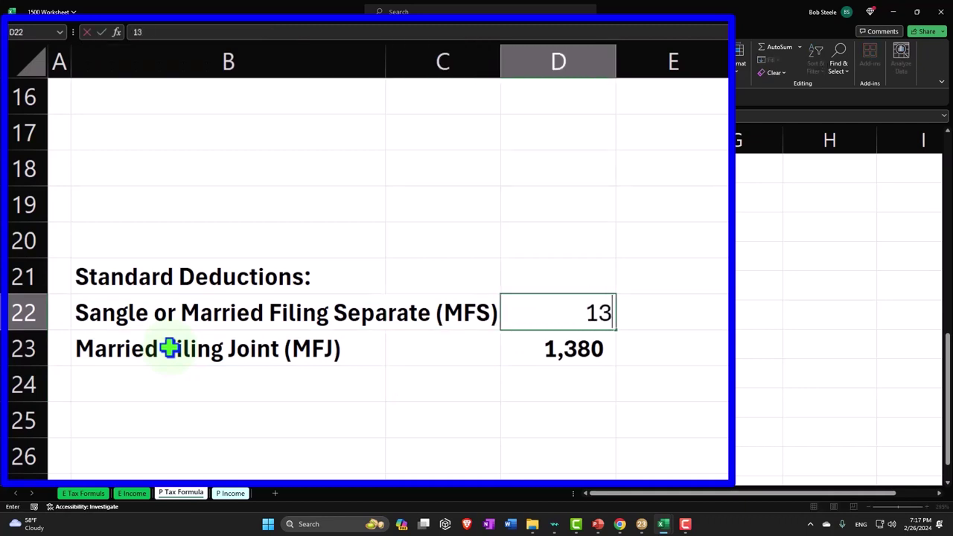
pyautogui.press('Return')
pyautogui.write('=')
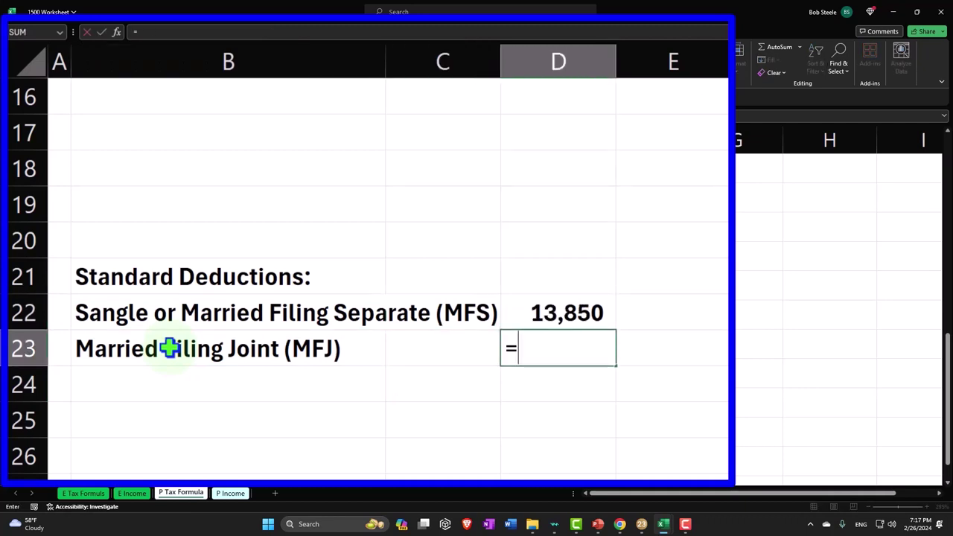
pyautogui.press('Up')
pyautogui.write('*2')
pyautogui.press('Return')
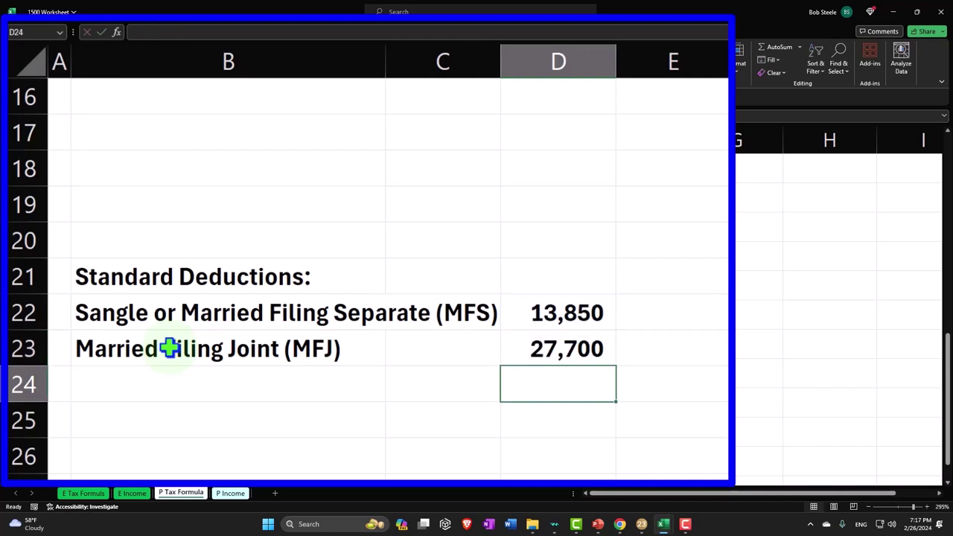
pyautogui.press('Up')
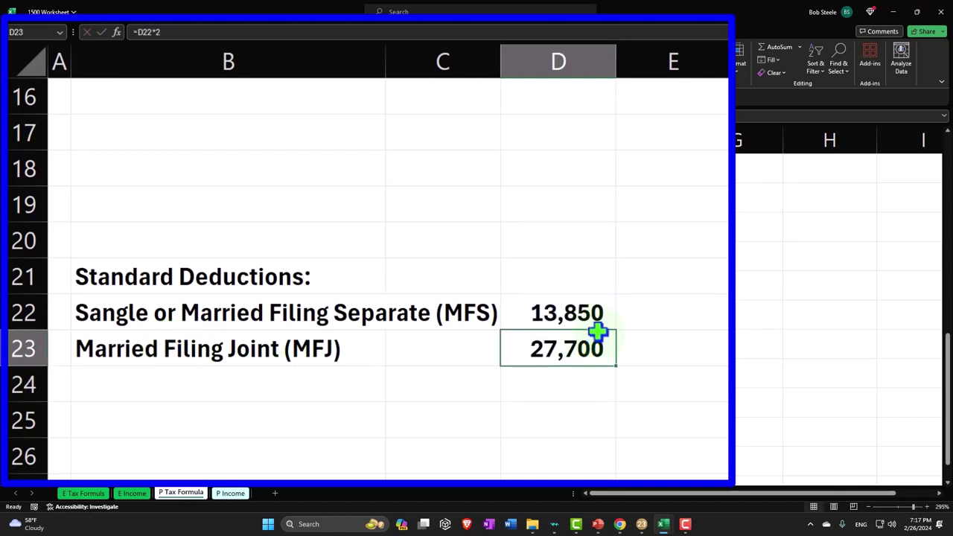
pyautogui.press('Up')
pyautogui.press('Down')
pyautogui.press('Down')
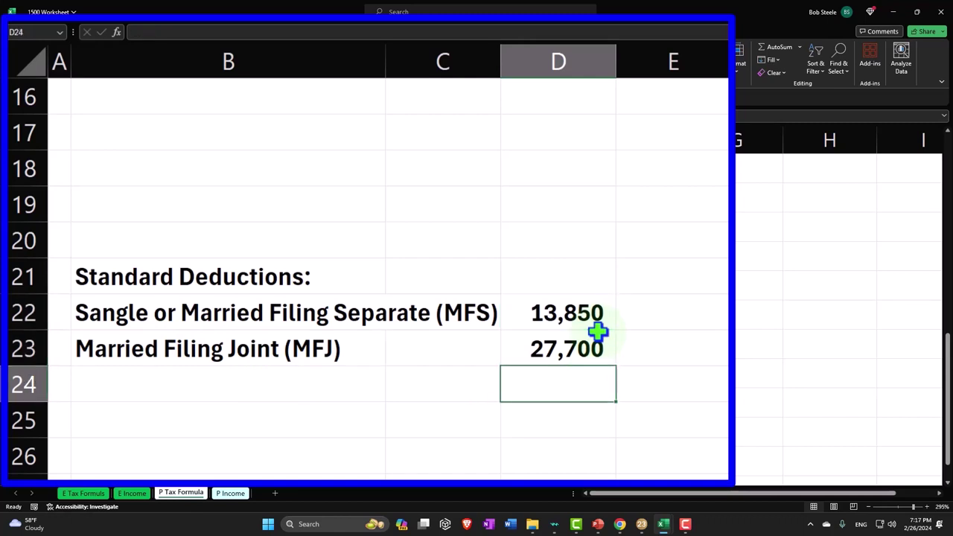
# Step: Enter 'Head of Household (HOH)' in B24 with 20800 in D24
pyautogui.press('Left')
pyautogui.press('Left')
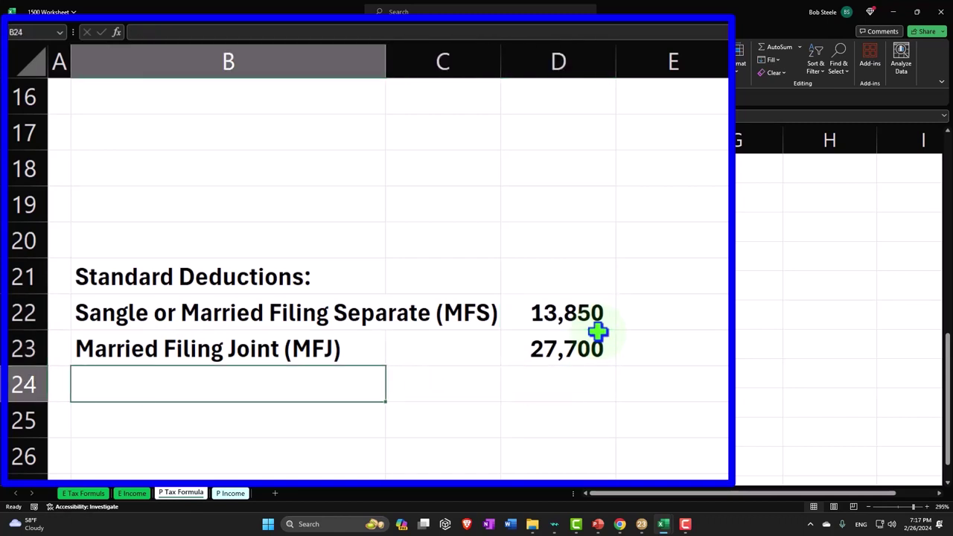
pyautogui.write('Hea')
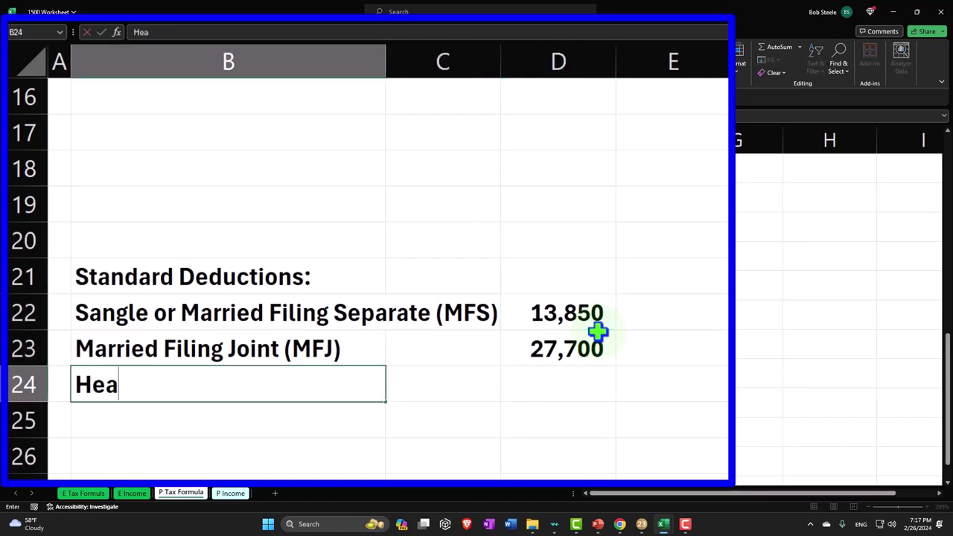
pyautogui.write('d of Household (')
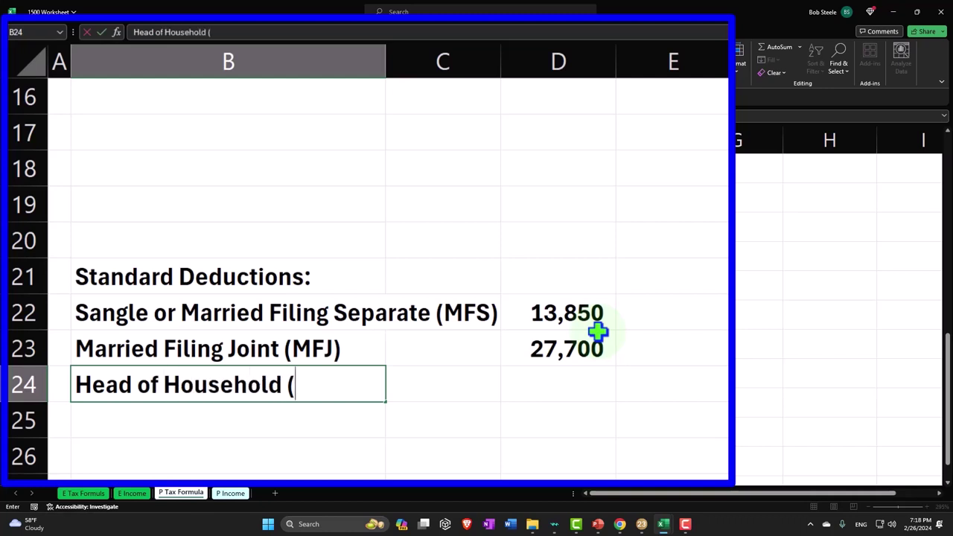
pyautogui.write('HOH')
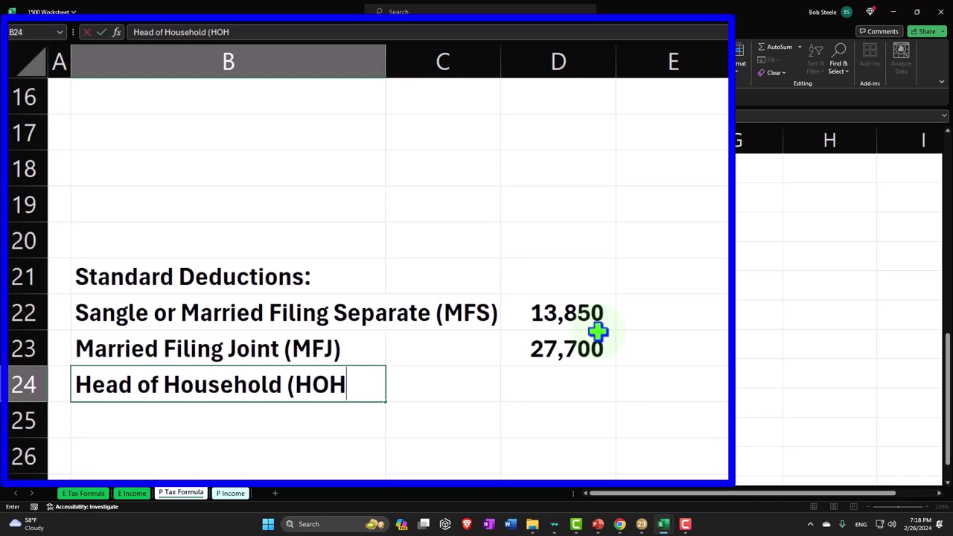
pyautogui.press('Tab')
pyautogui.press('Tab')
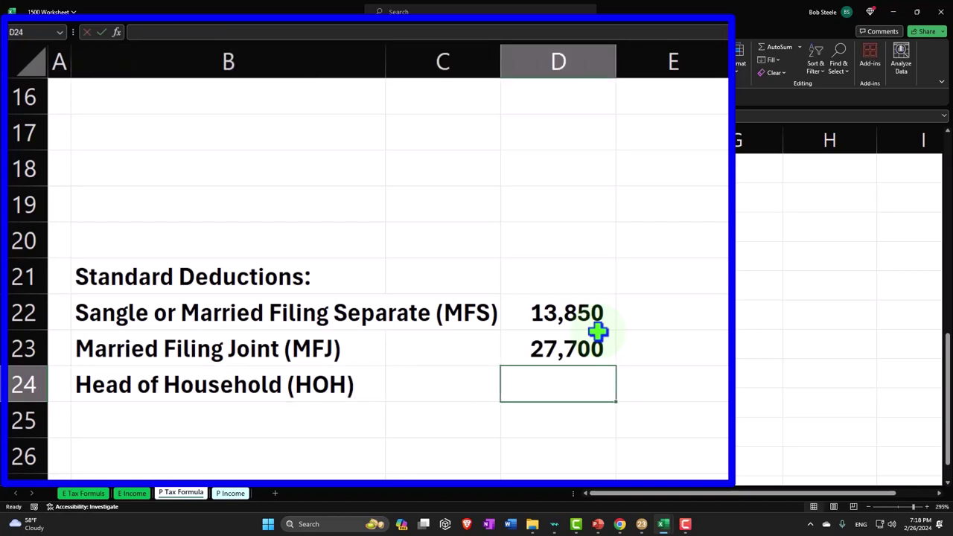
pyautogui.write('20800')
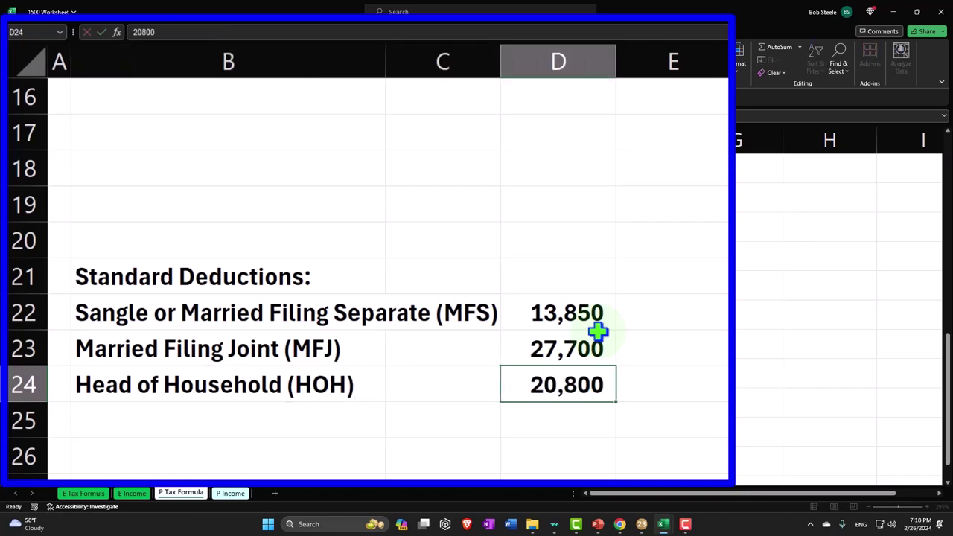
pyautogui.press('Return')
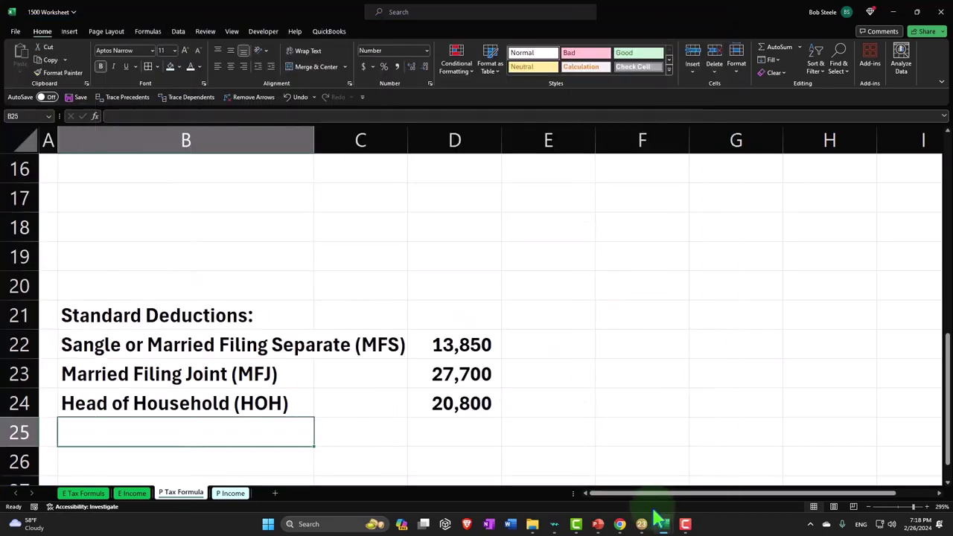
# Step: Open Lacerte's Form 1040-SR page 4 and scroll through its Standard Deduction Chart
pyautogui.click(641, 524)
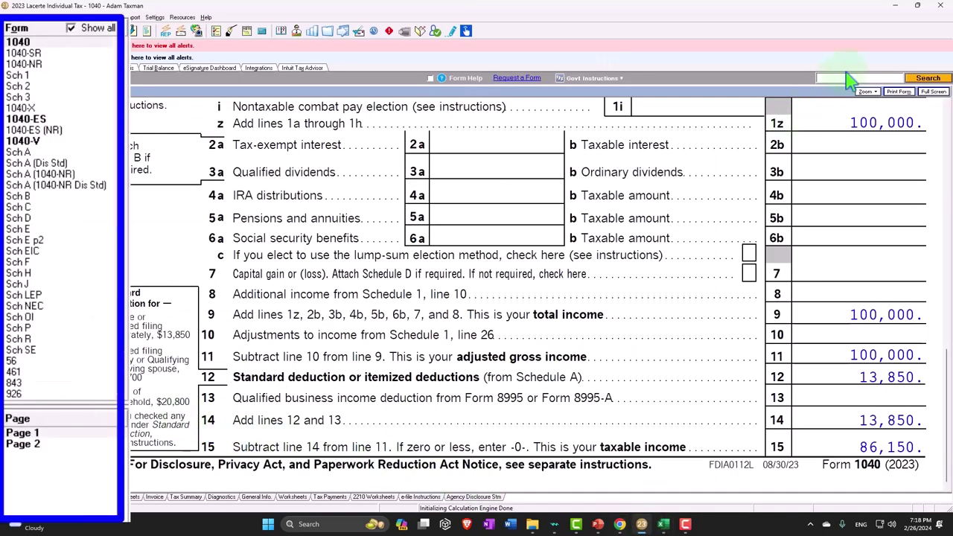
pyautogui.click(40, 52)
pyautogui.click(37, 54)
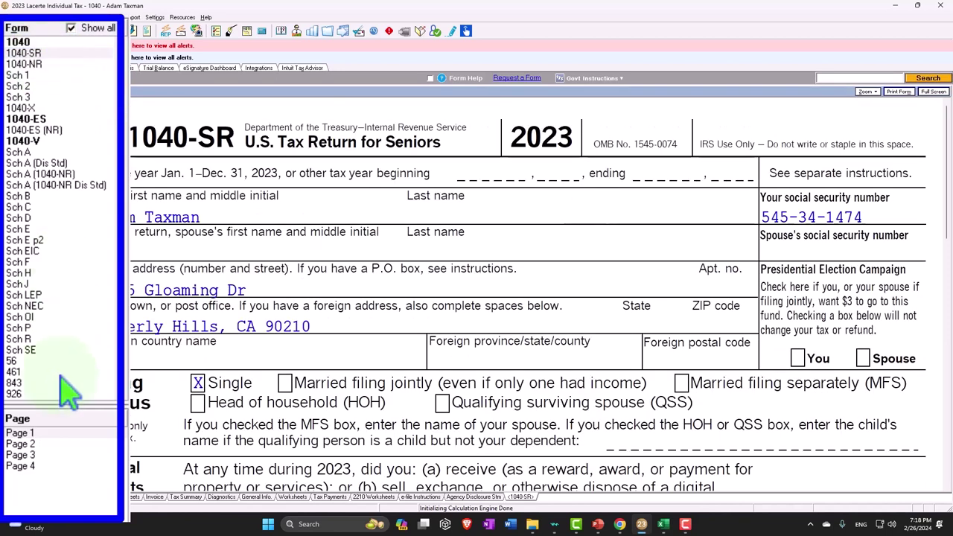
pyautogui.click(60, 467)
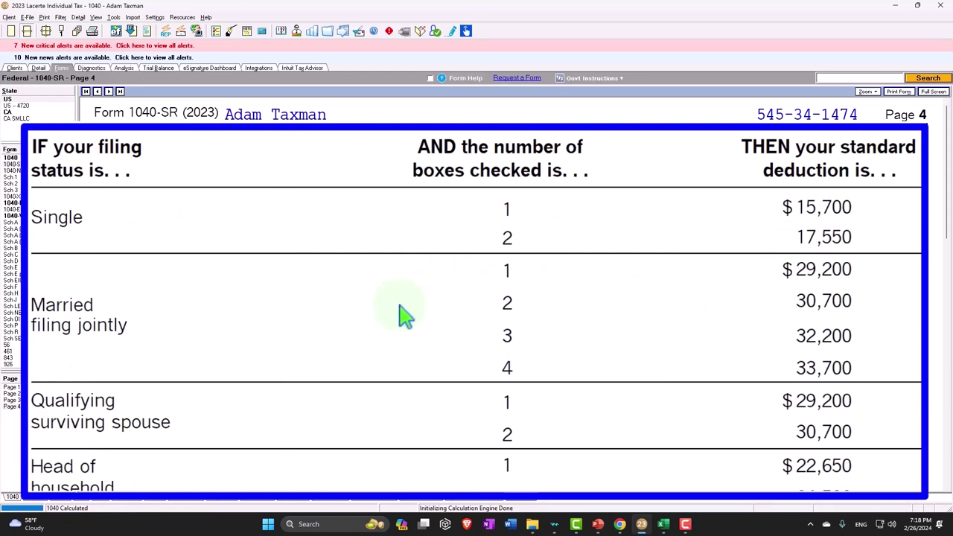
pyautogui.scroll(-2, 402, 313)
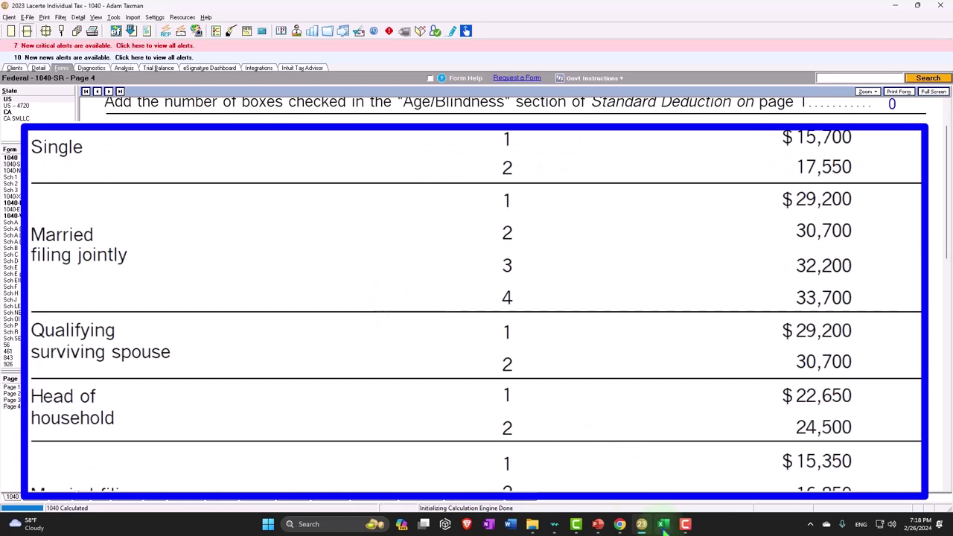
# Step: Back in Excel, enter the 'Over 65 or Blind' label in B25
pyautogui.click(680, 414)
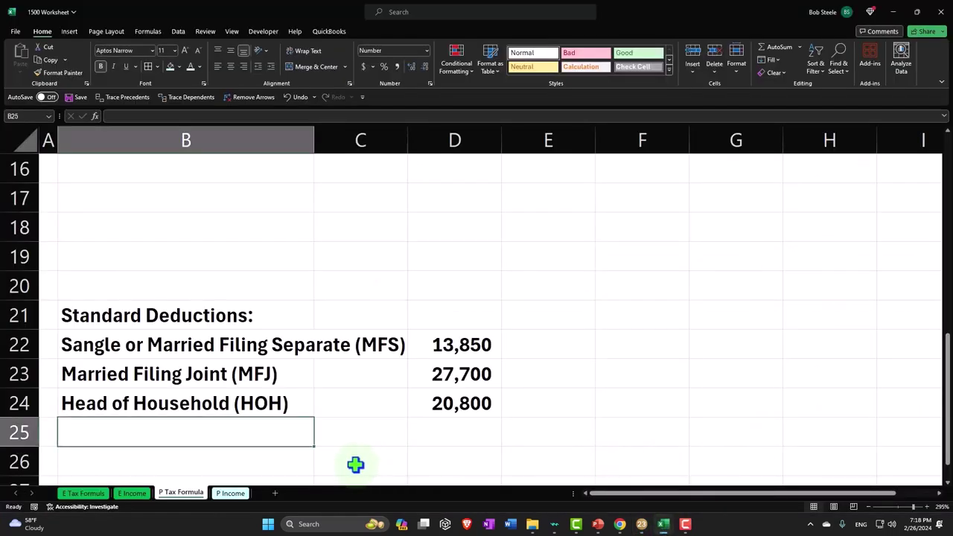
pyautogui.write('Over')
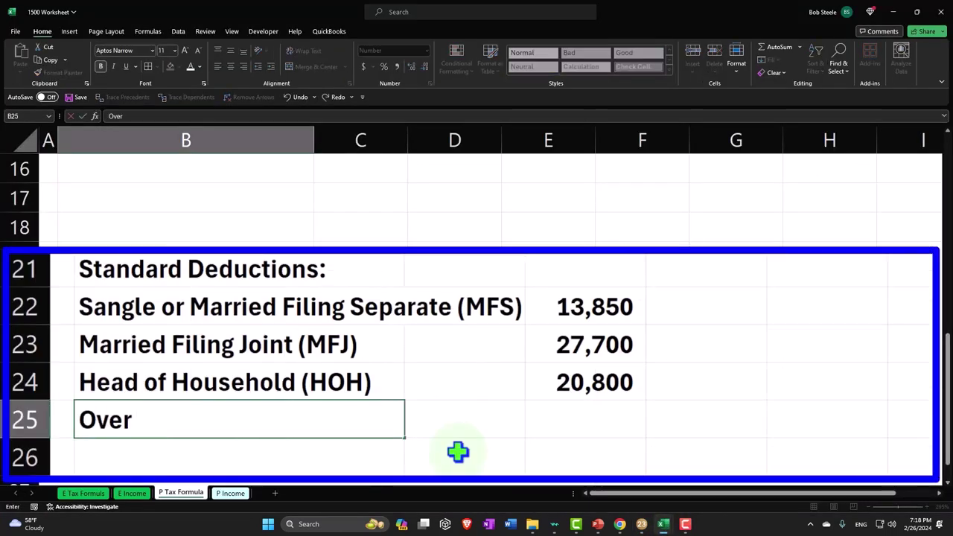
pyautogui.write(' 65 or')
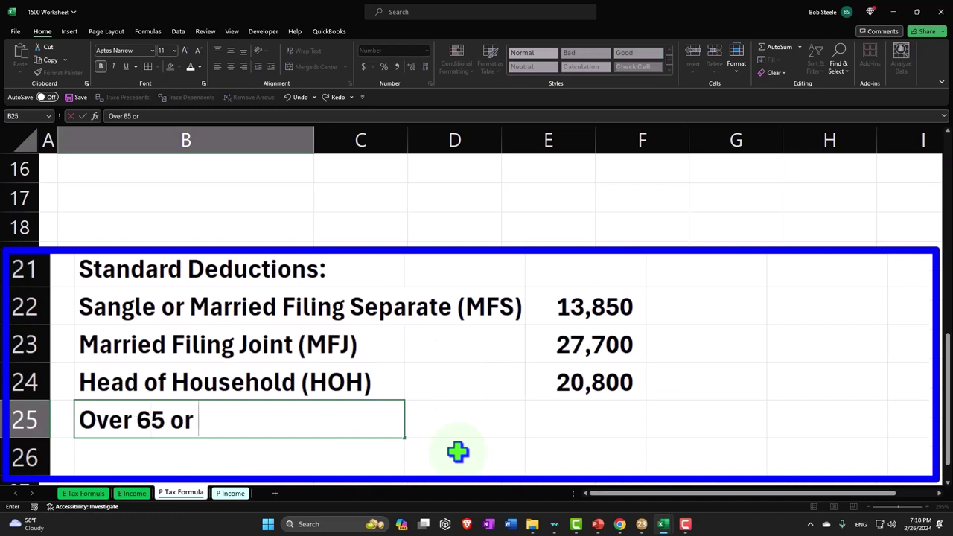
pyautogui.write('ind')
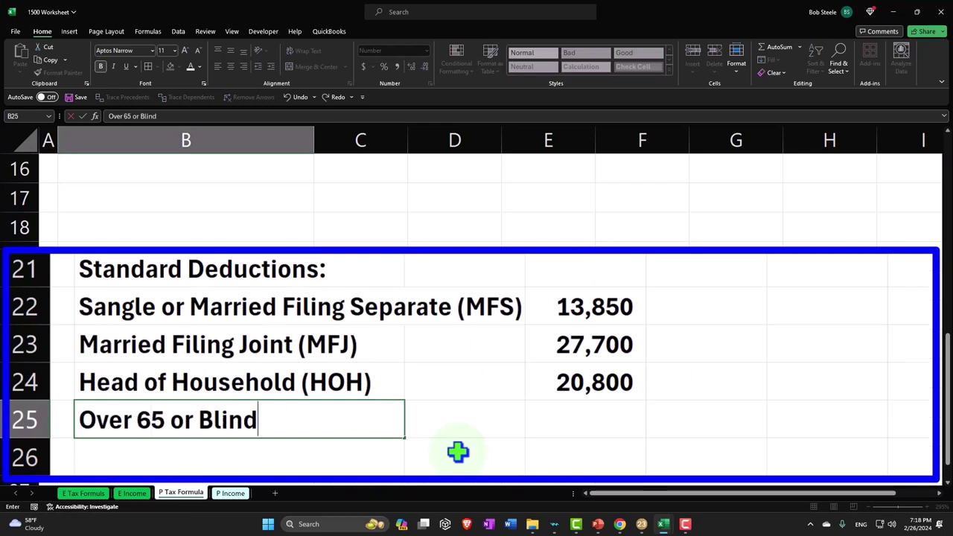
pyautogui.press('Tab')
pyautogui.press('Tab')
# Step: Add column headings 'MFJ' in E21 and 'Single HOH' in F21
pyautogui.press('Up')
pyautogui.press('Up')
pyautogui.press('Up')
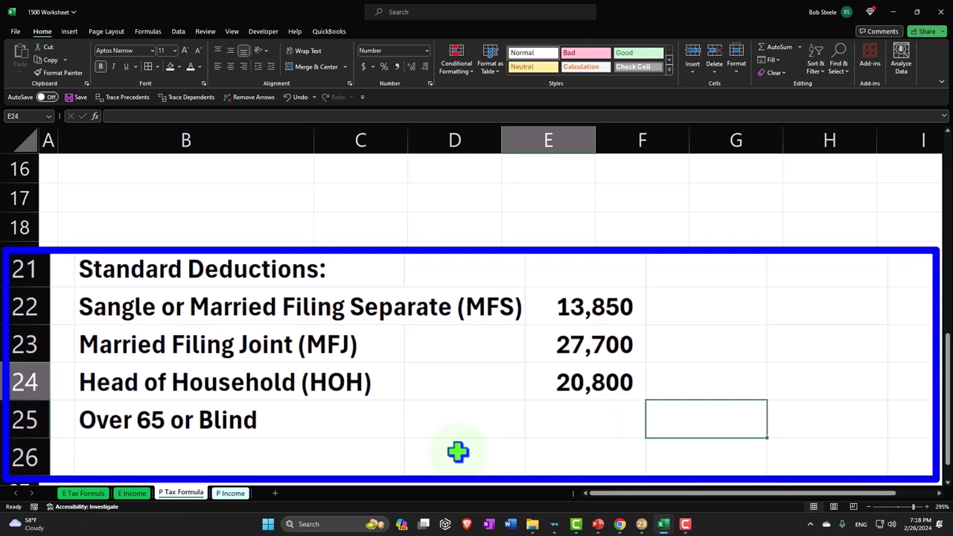
pyautogui.press('Up')
pyautogui.write('MFJ')
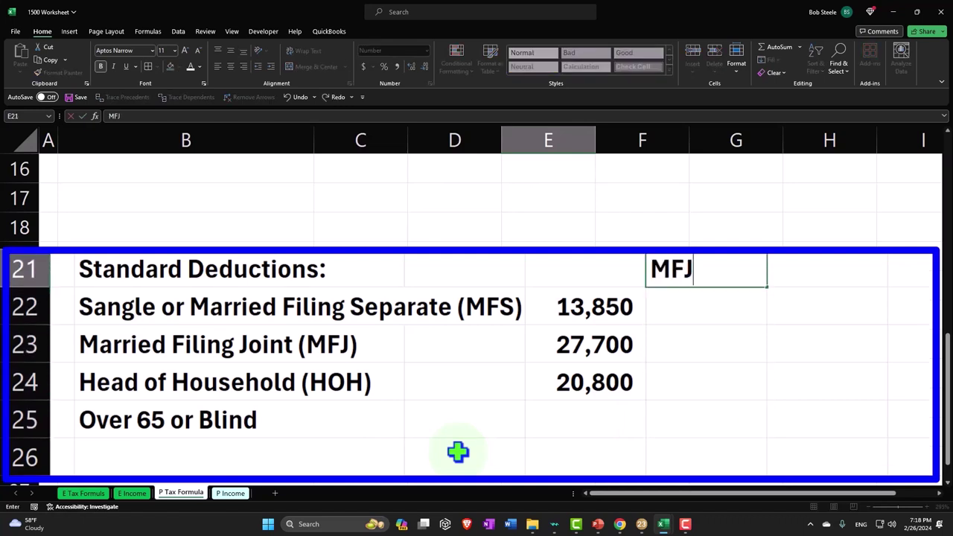
pyautogui.press('Tab')
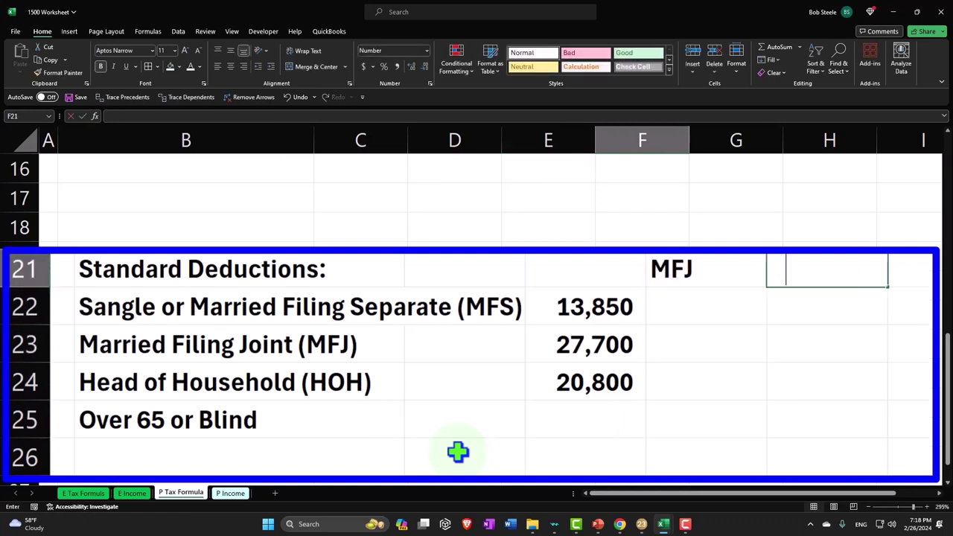
pyautogui.write('Singe')
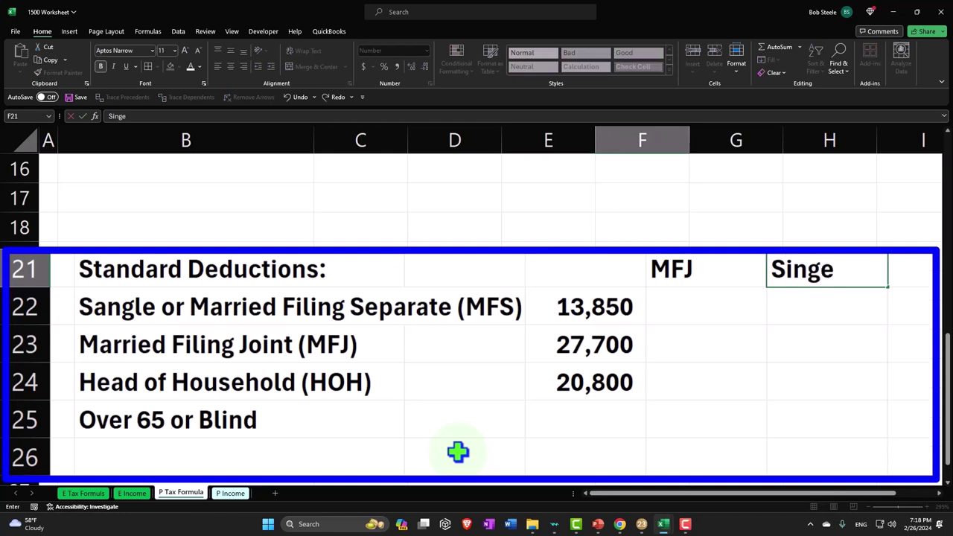
pyautogui.press('BackSpace')
pyautogui.write('le HOH')
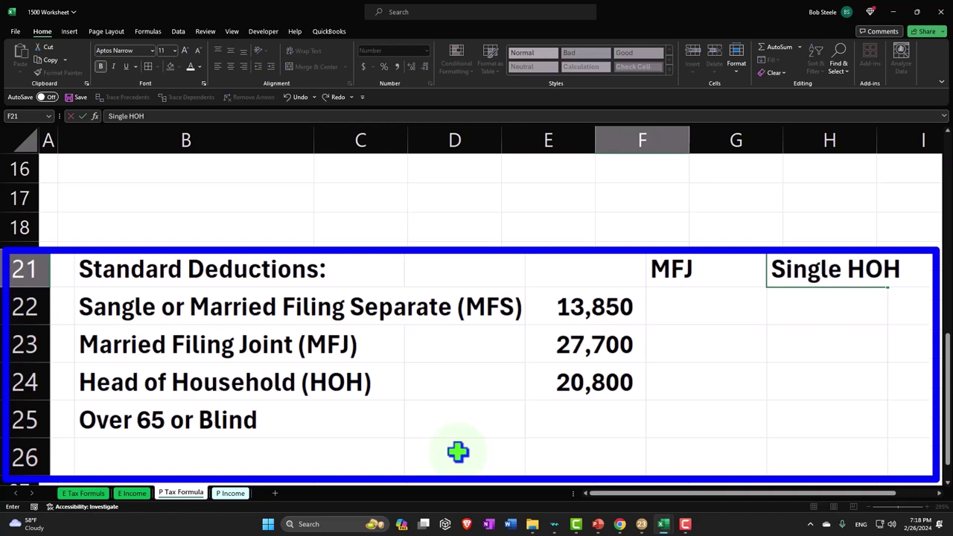
pyautogui.press('Return')
# Step: Enter the additional amounts 1850 for MFJ and 1500 for Single HOH
pyautogui.press('Down')
pyautogui.press('Down')
pyautogui.press('Down')
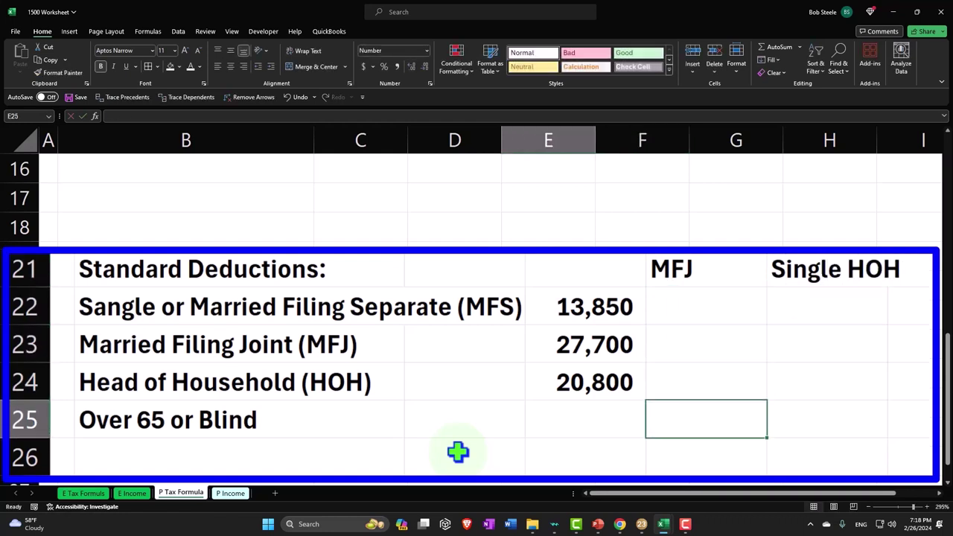
pyautogui.write('1850')
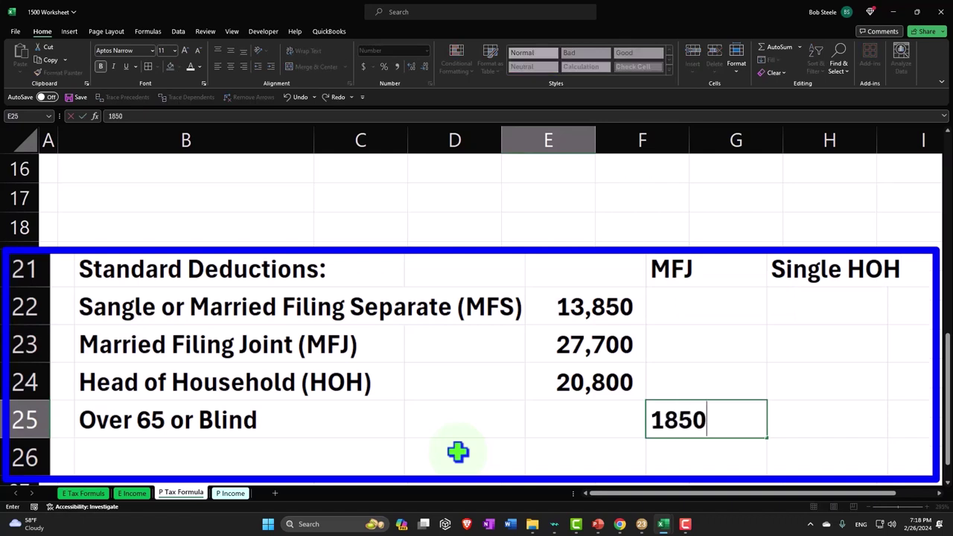
pyautogui.press('Tab')
pyautogui.write('1500')
pyautogui.press('Return')
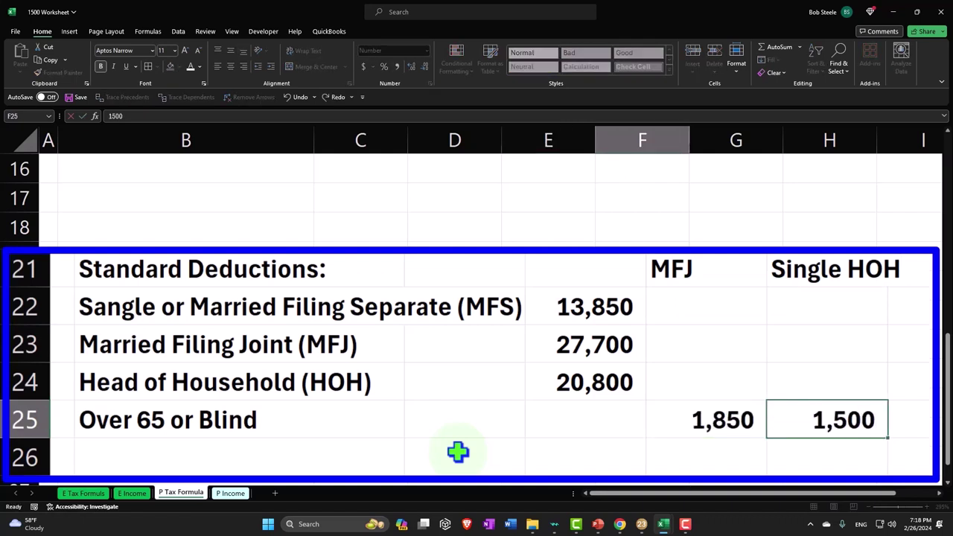